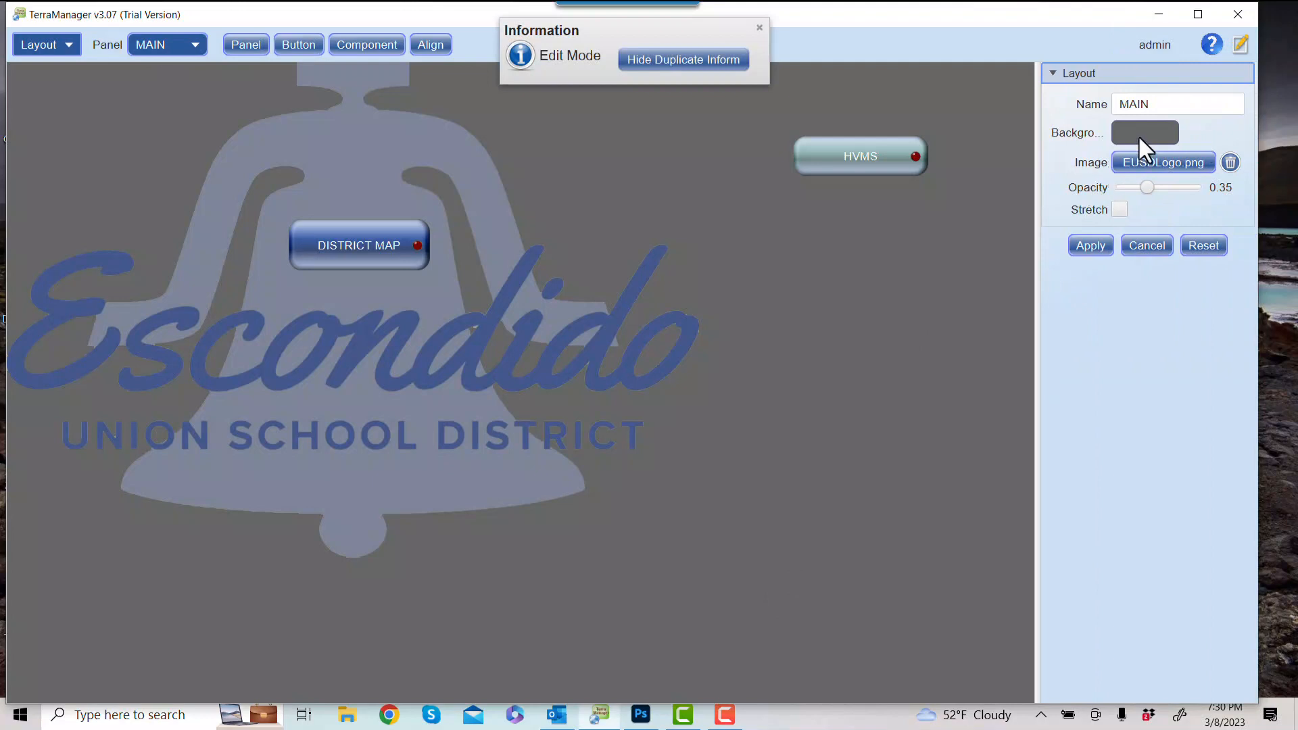
Step: Set the MAIN panel's background colour to green and apply it
{"action": "left_click", "coordinate": [1141, 136]}
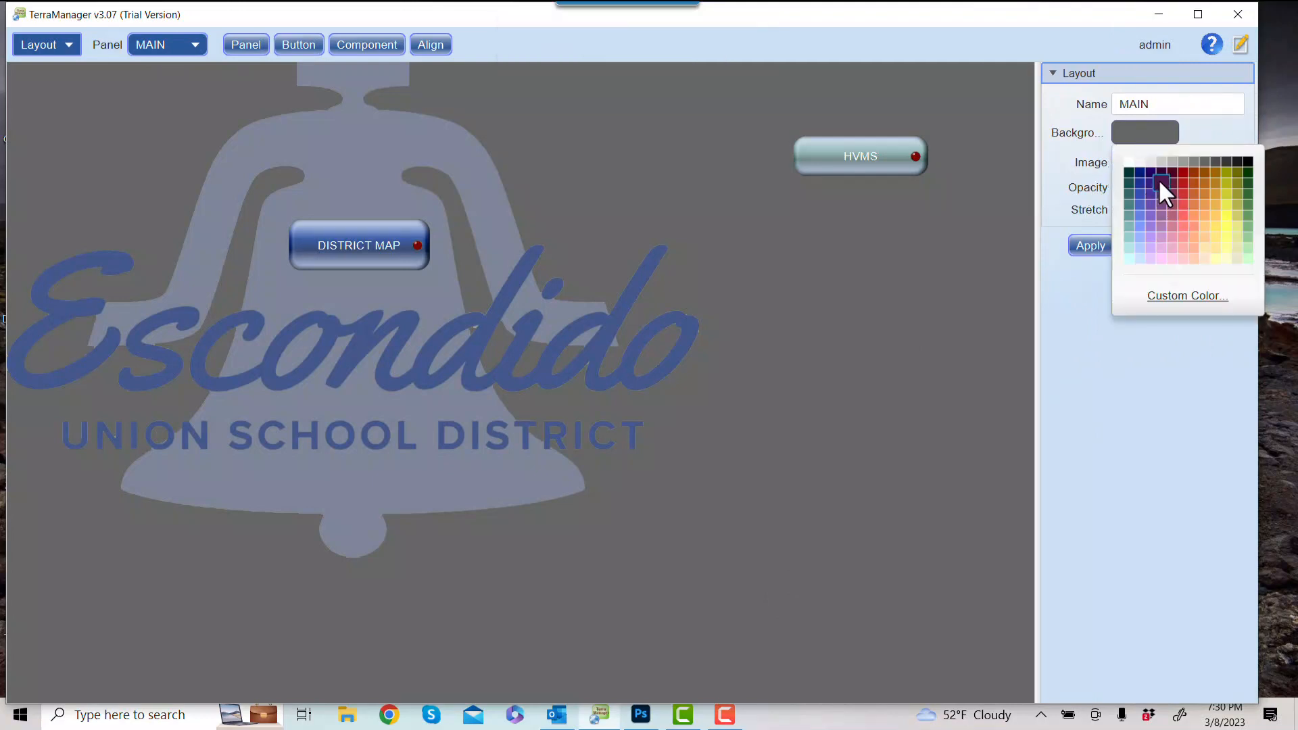
{"action": "left_click", "coordinate": [1251, 216]}
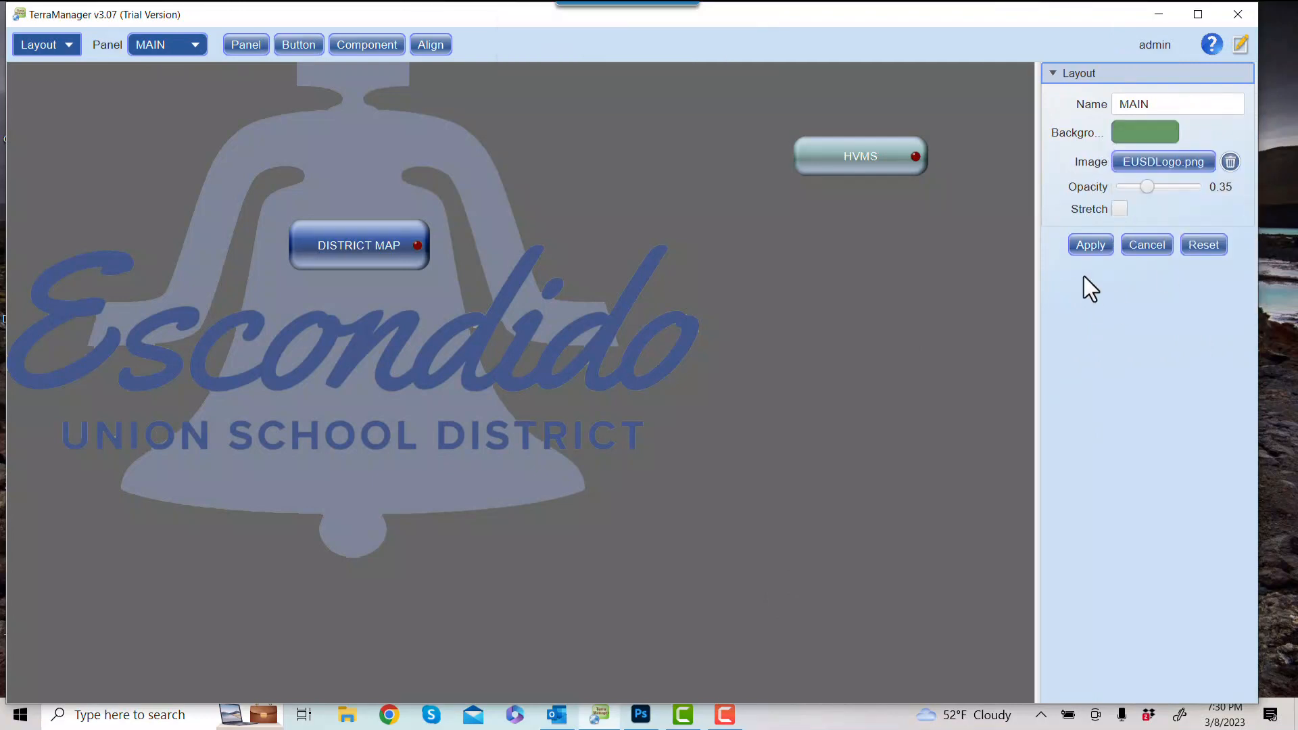
{"action": "left_click", "coordinate": [1098, 246]}
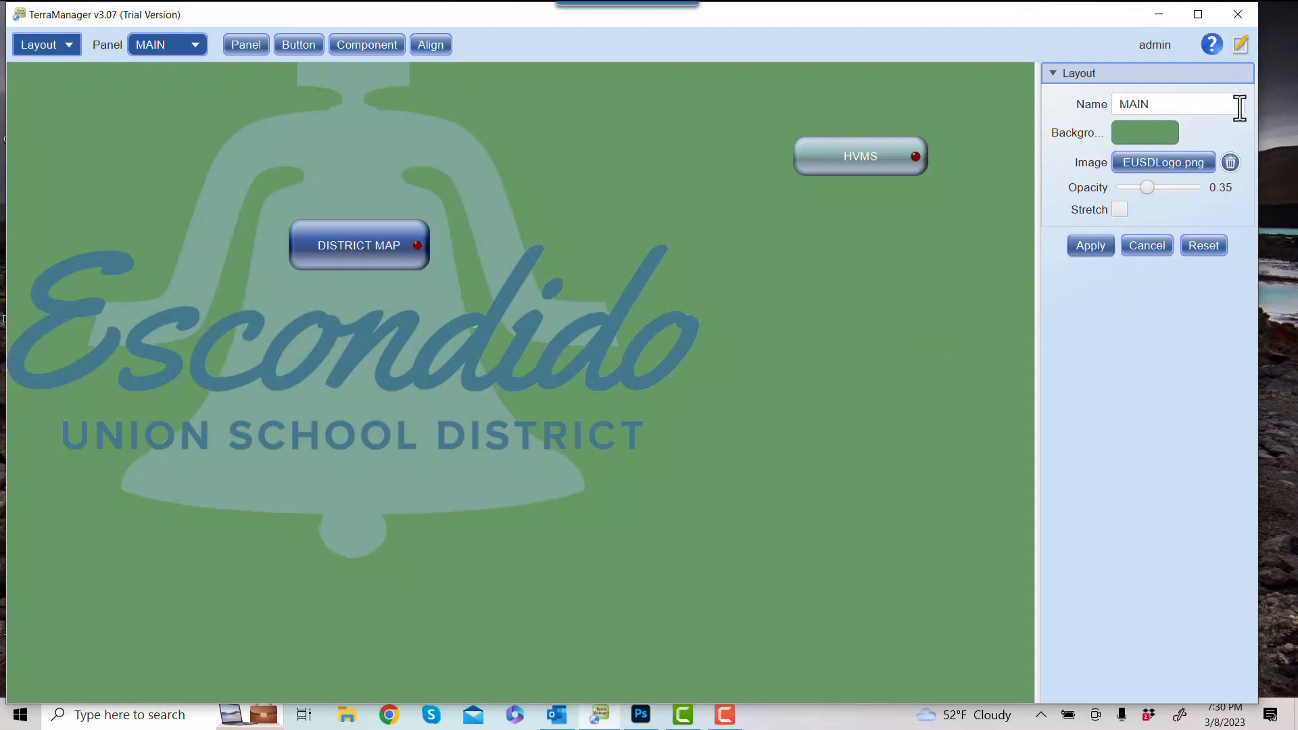
Step: Set the MAIN panel's background colour back to dark grey and apply it
{"action": "left_click", "coordinate": [1155, 138]}
{"action": "left_click", "coordinate": [1203, 159]}
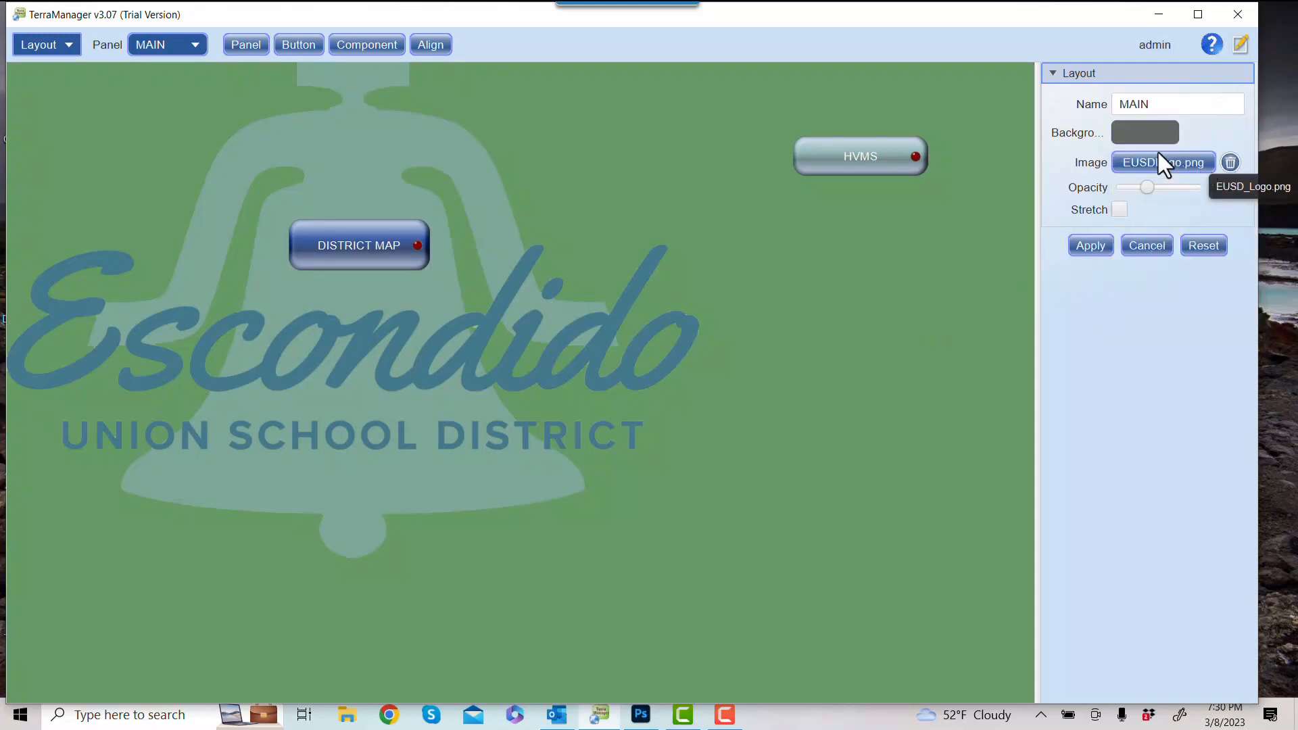
{"action": "left_click", "coordinate": [1096, 247]}
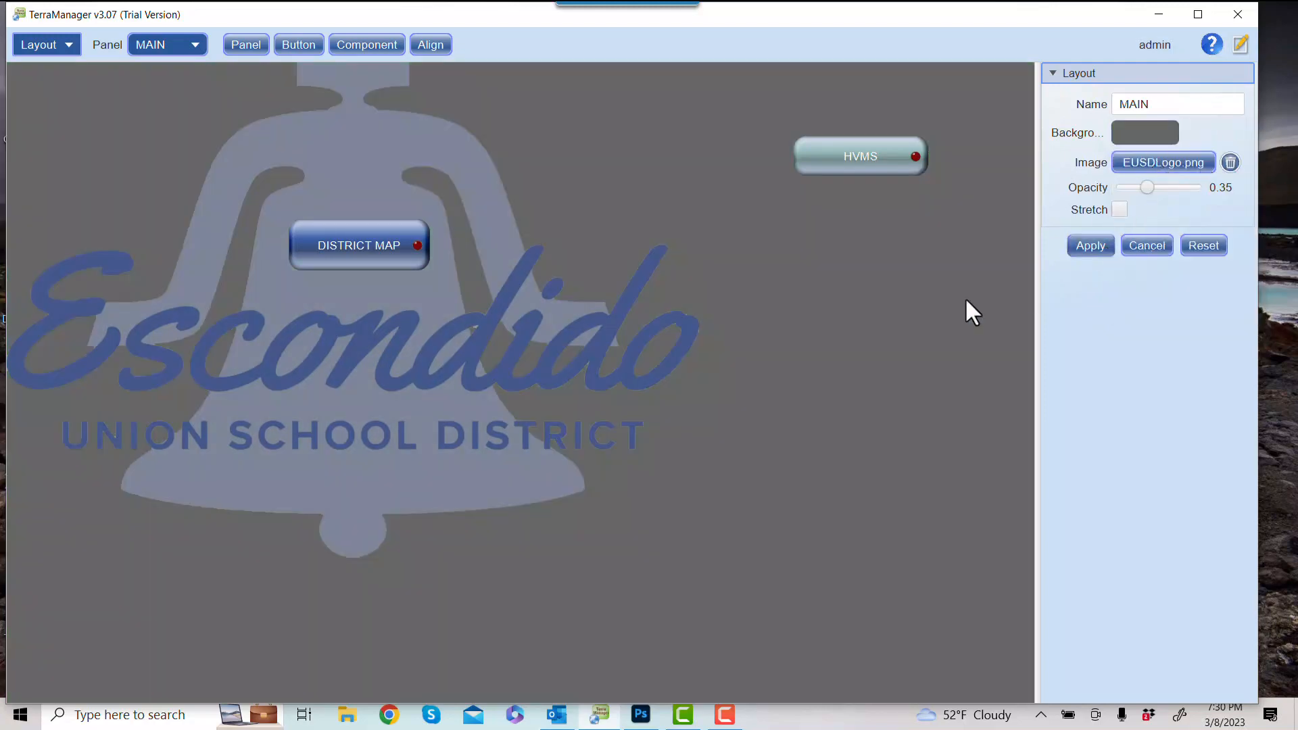
Step: Leave edit mode, view the DISTRICT MAP panel through its link on MAIN, and return to the MAIN panel
{"action": "left_click", "coordinate": [1241, 44]}
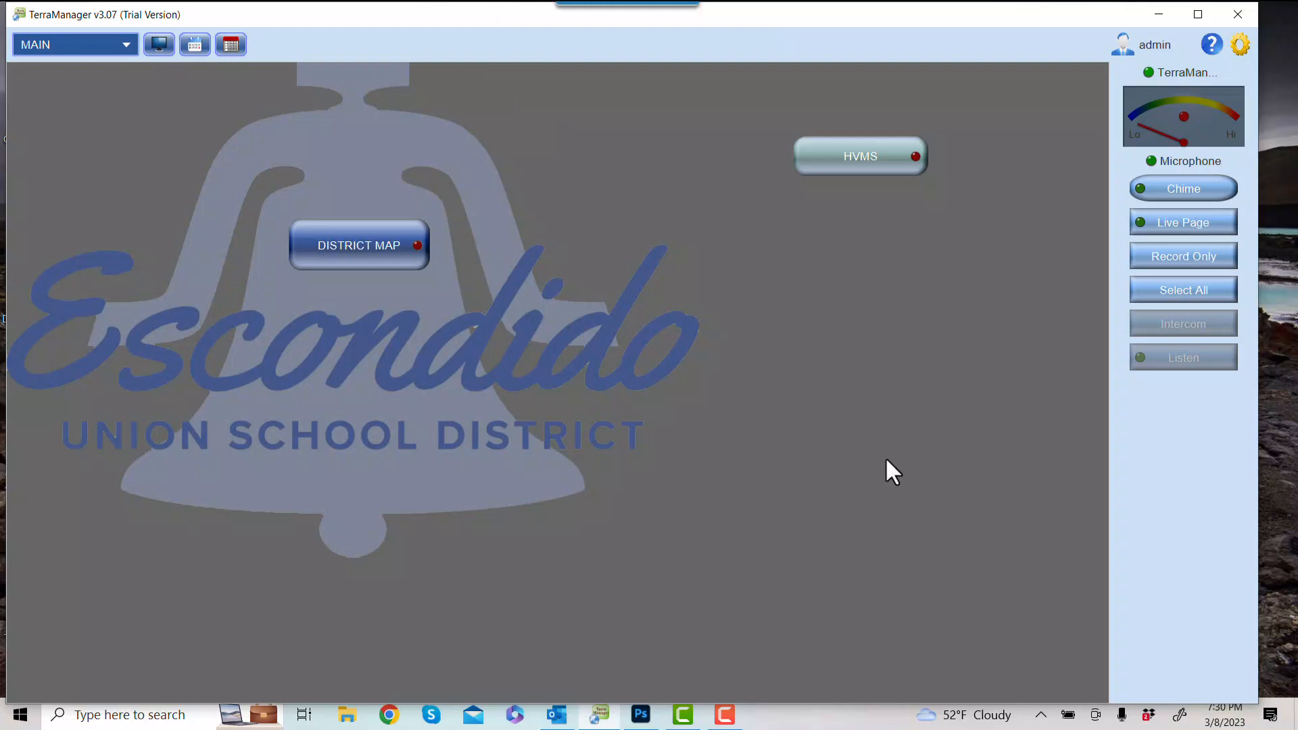
{"action": "left_click", "coordinate": [370, 261]}
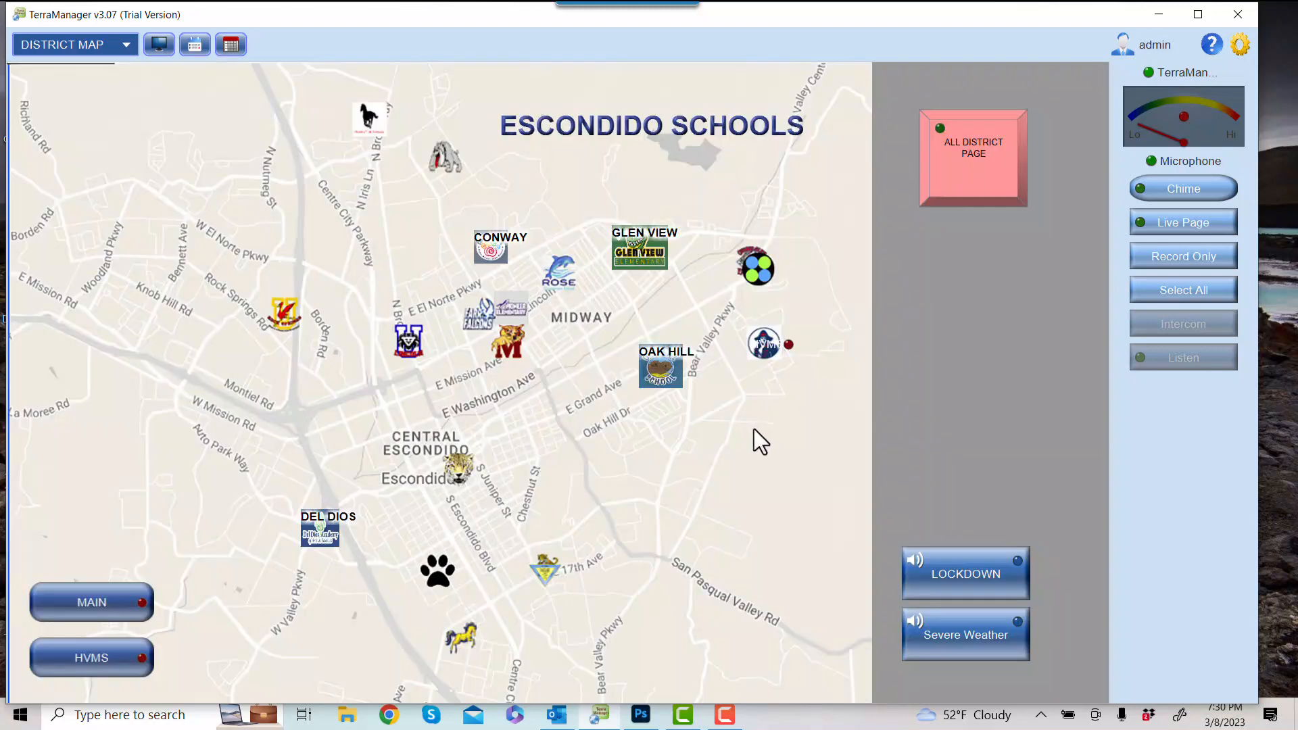
{"action": "left_click", "coordinate": [124, 42]}
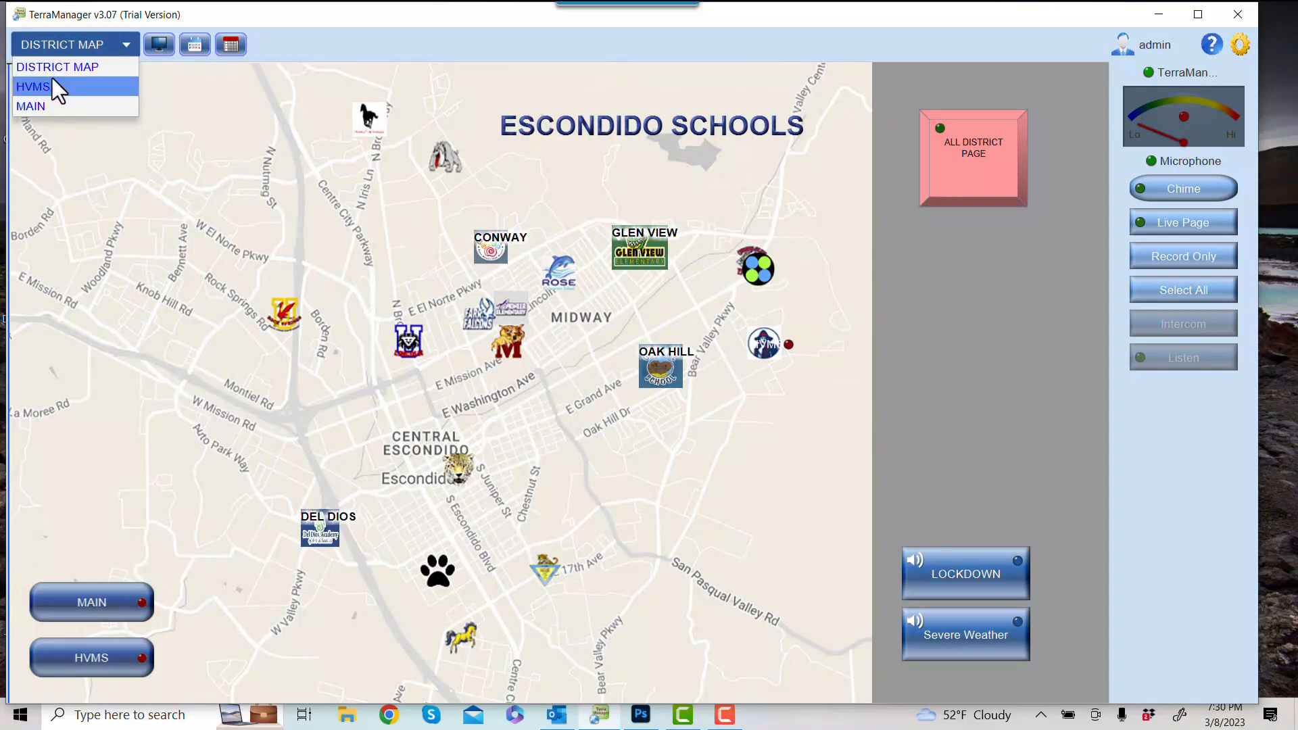
{"action": "left_click", "coordinate": [220, 111]}
{"action": "left_click", "coordinate": [123, 44]}
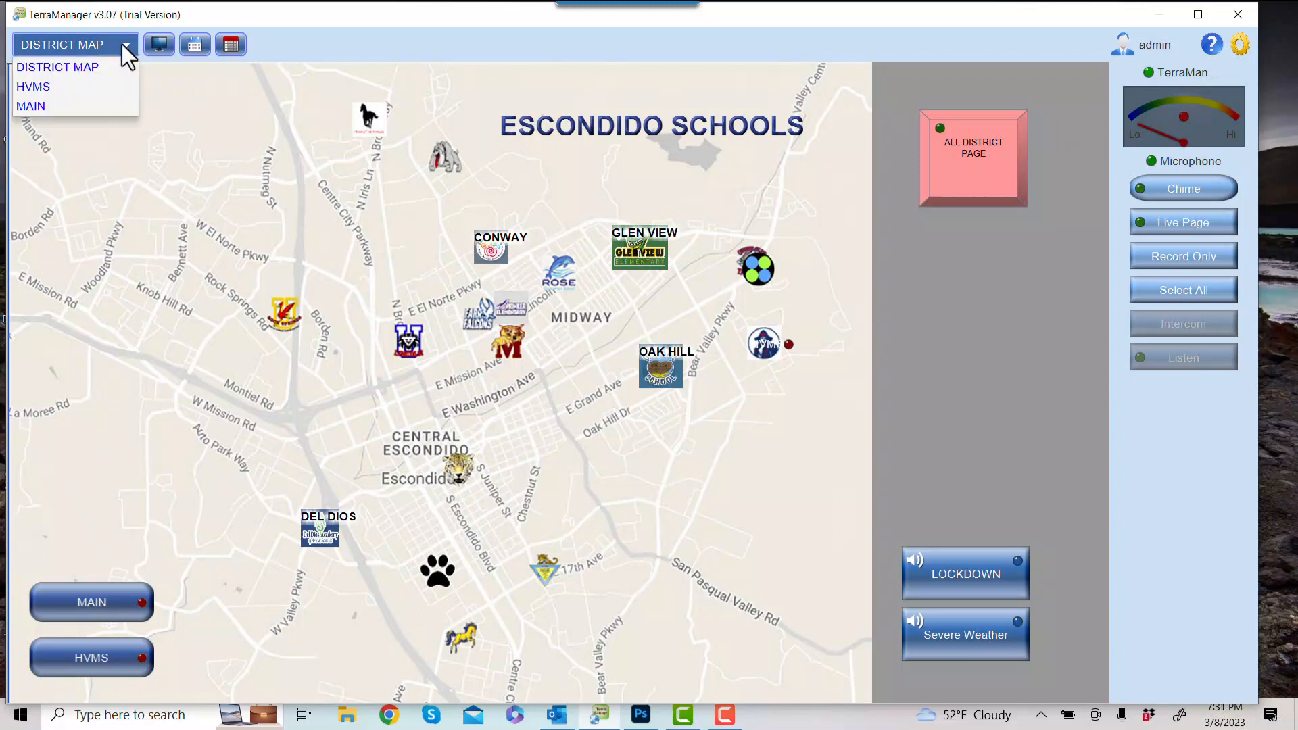
{"action": "left_click", "coordinate": [46, 105]}
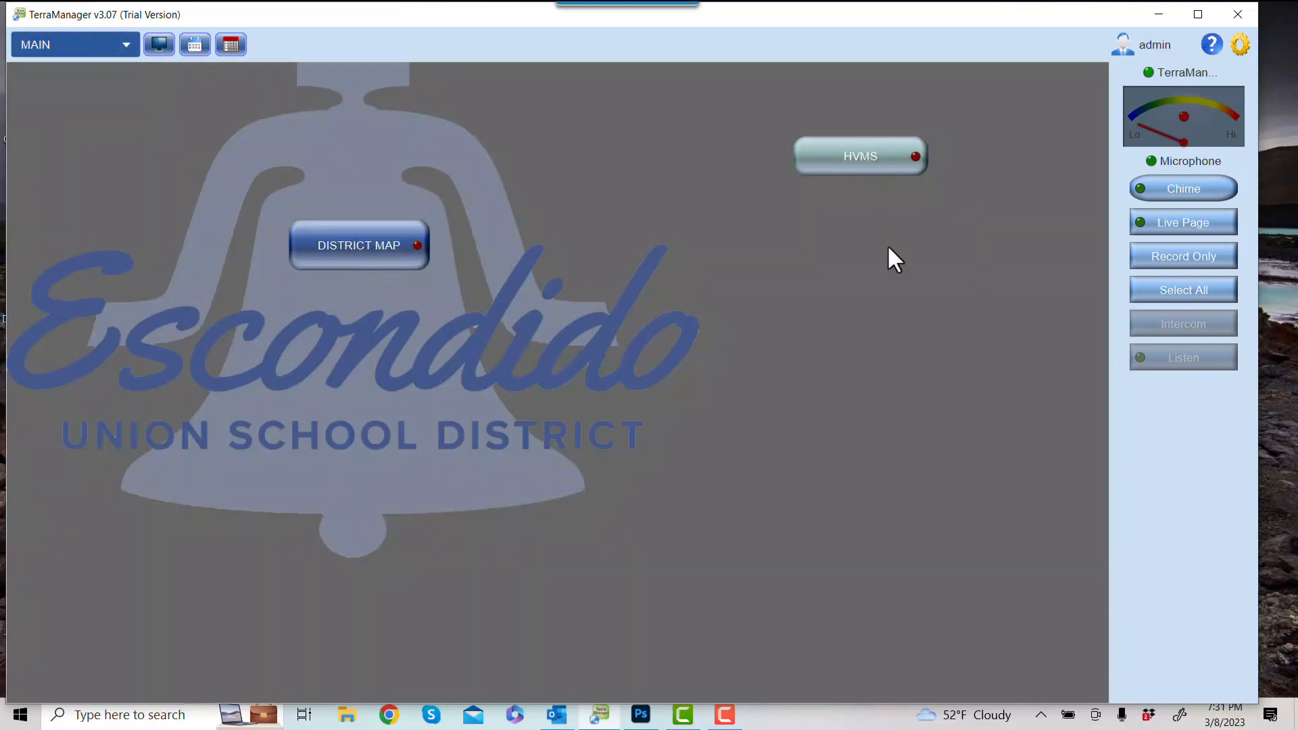
Step: View the HVMS panel through its link on MAIN and return to the MAIN panel
{"action": "left_click", "coordinate": [873, 166]}
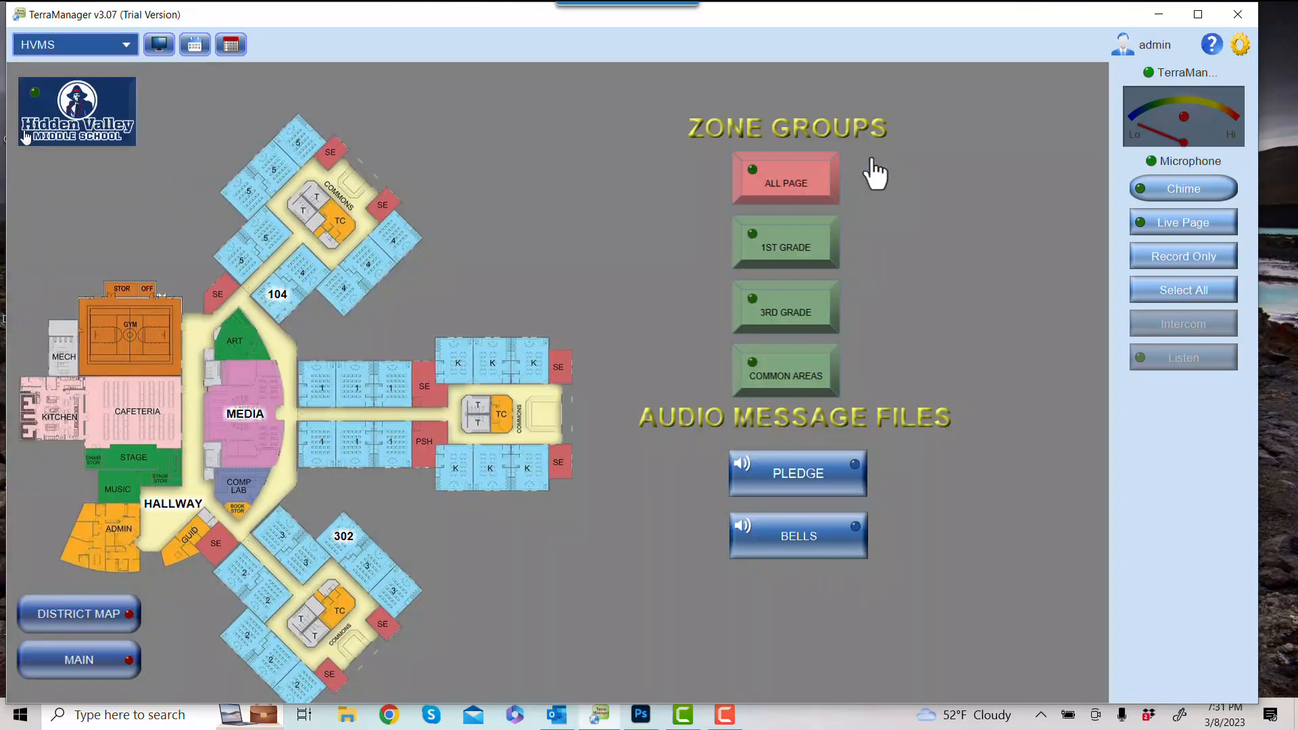
{"action": "left_click", "coordinate": [125, 46]}
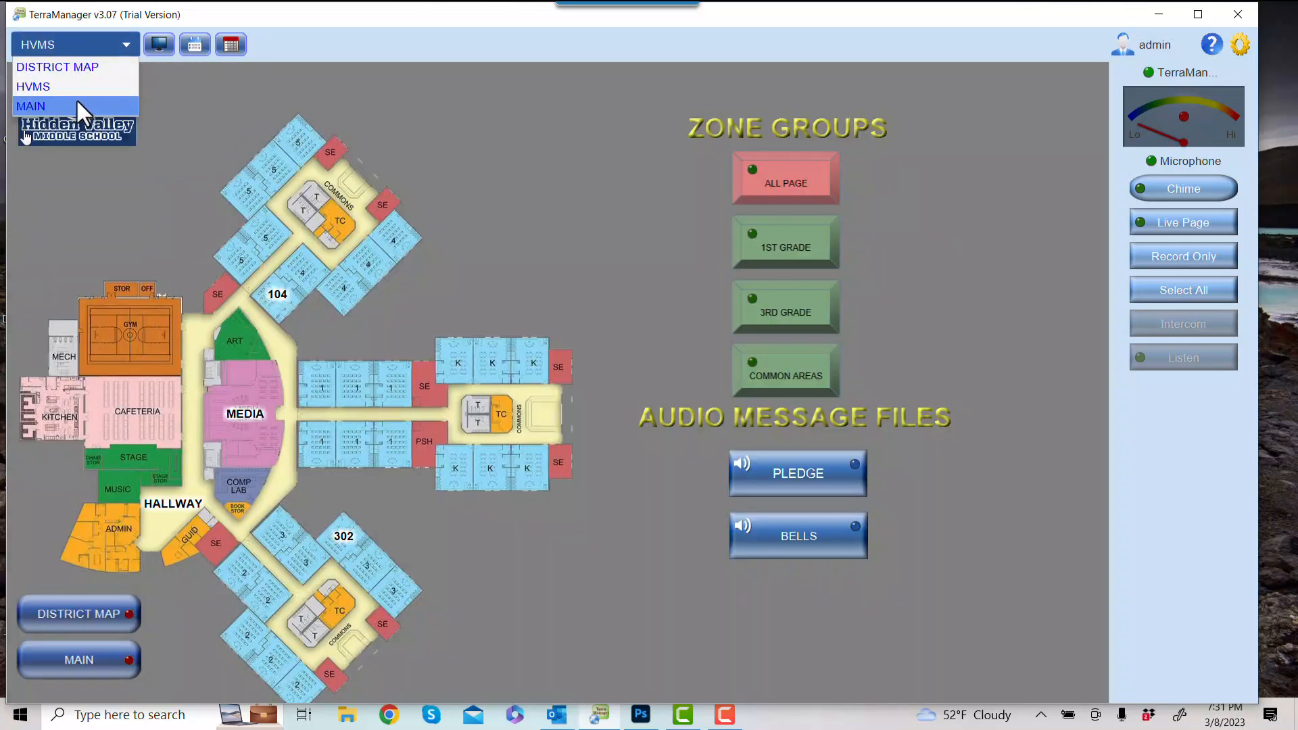
{"action": "left_click", "coordinate": [76, 103]}
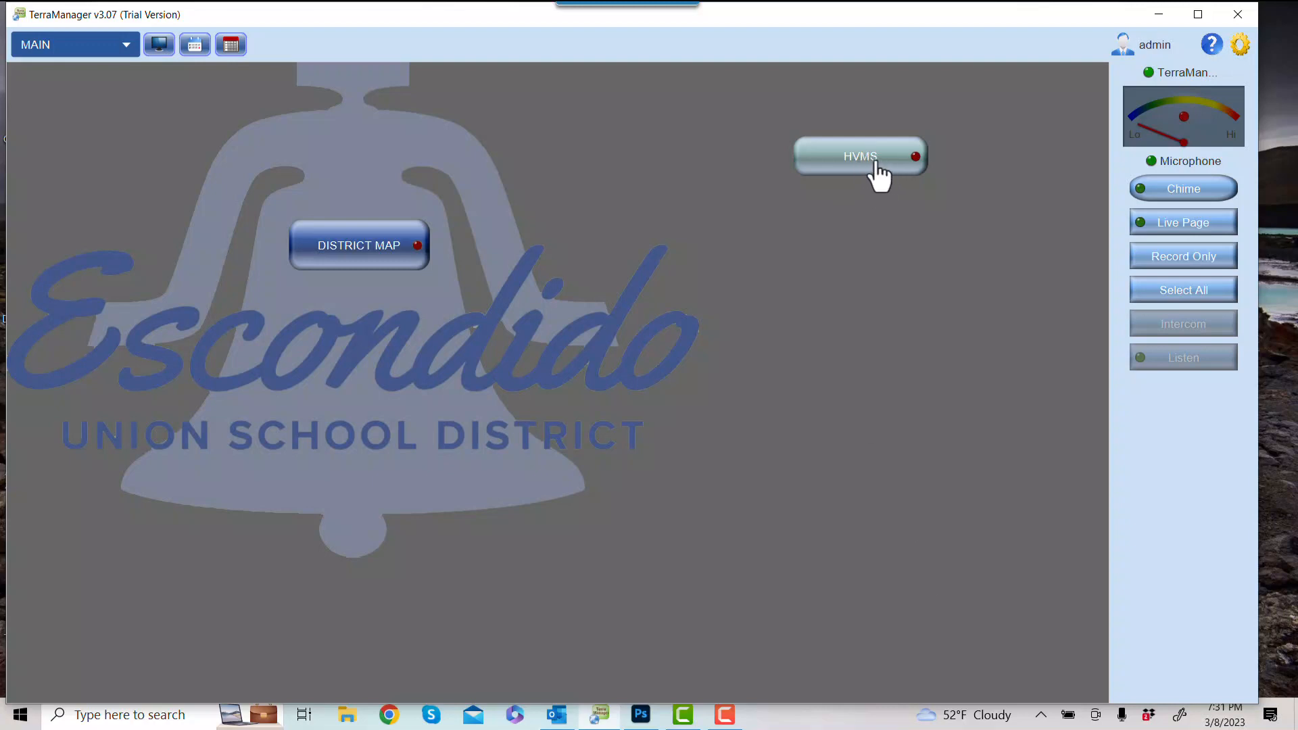
Step: From DISTRICT MAP, view the HVMS panel through the school's logo on the map and return to the map
{"action": "left_click", "coordinate": [364, 255]}
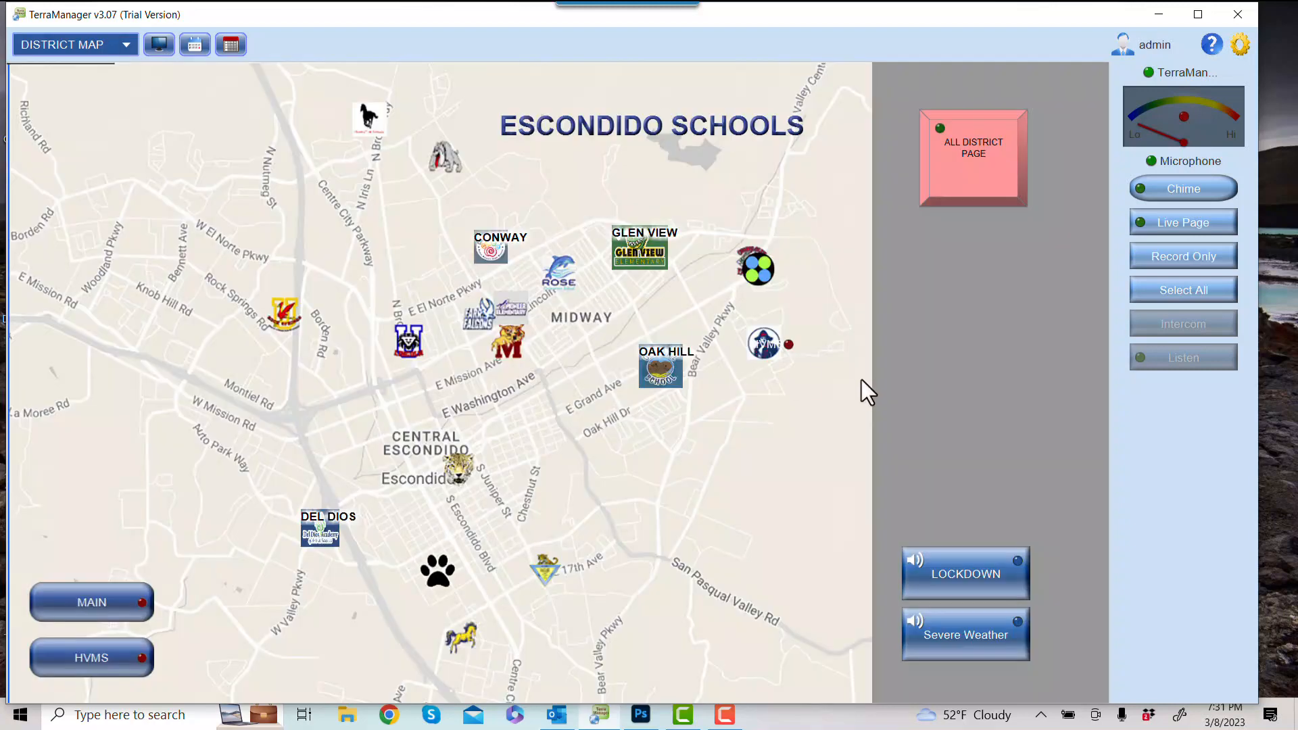
{"action": "left_click", "coordinate": [765, 347]}
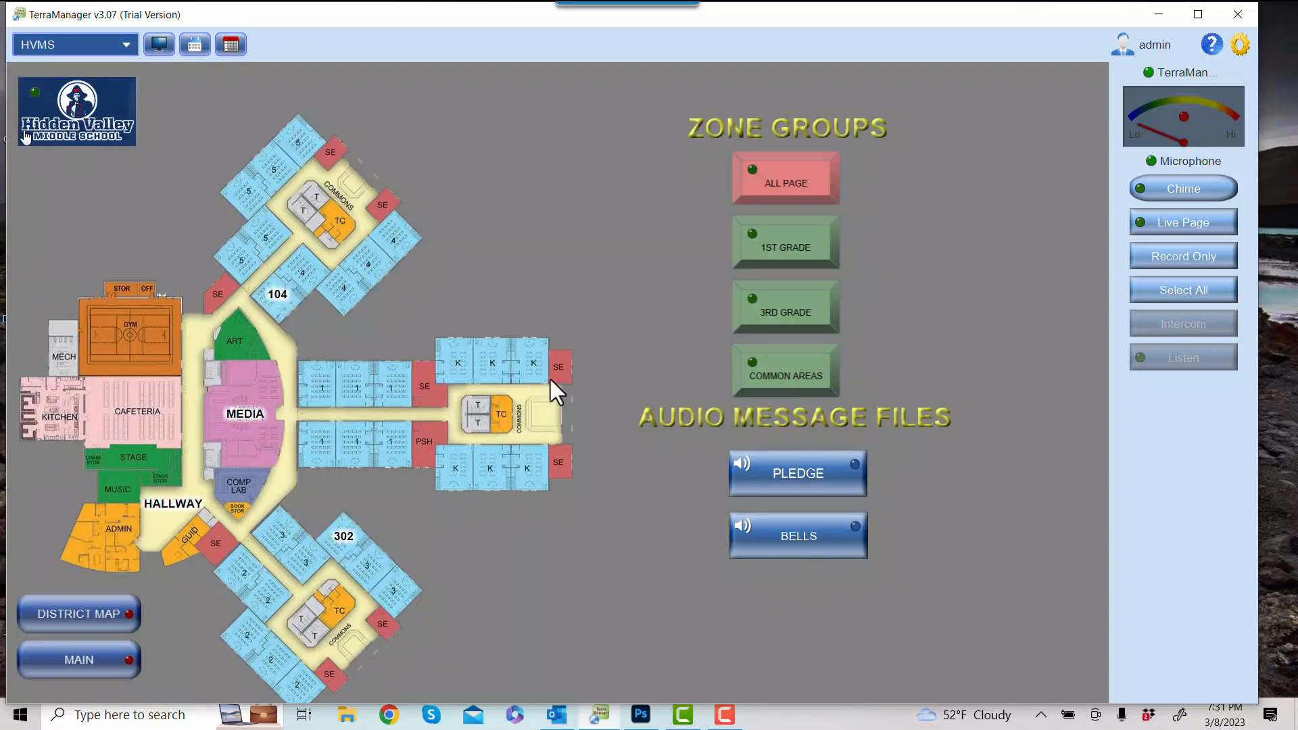
{"action": "left_click", "coordinate": [79, 615]}
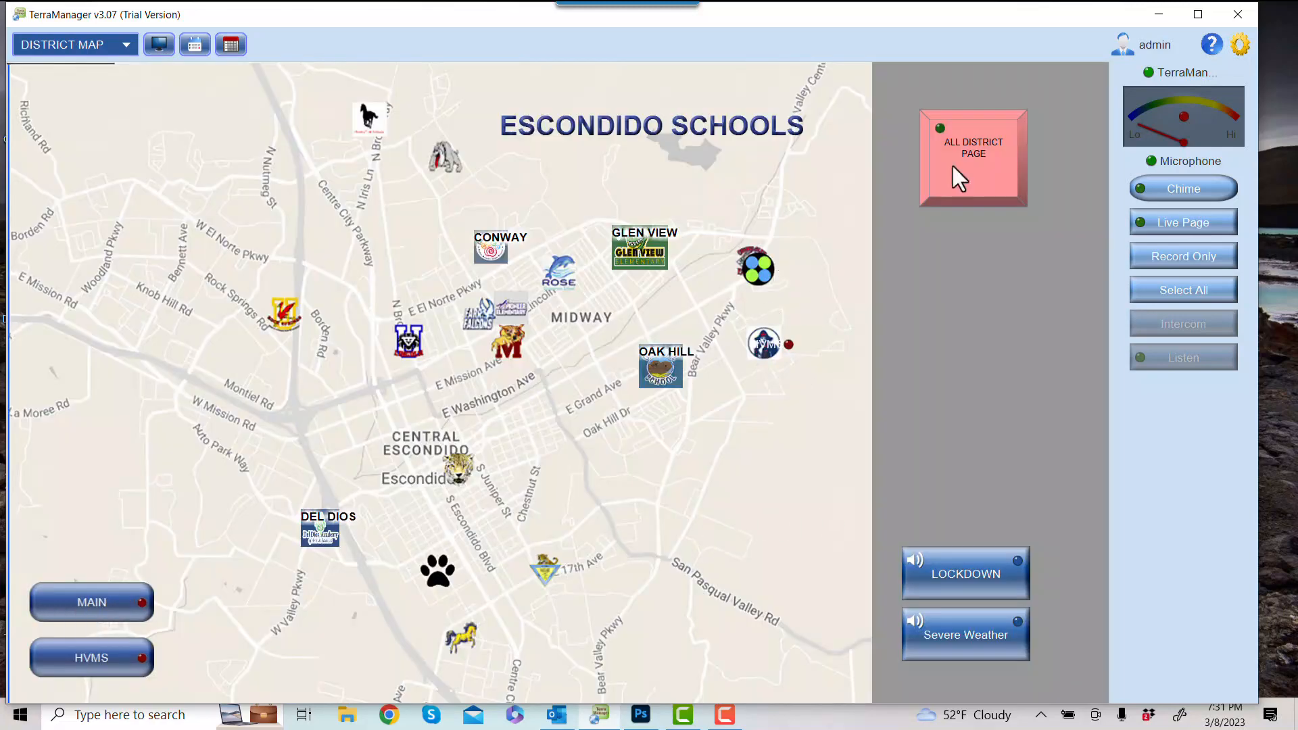
Step: Enter edit mode on the district map and set the HVMS logo link's opacity to 1.00
{"action": "left_click", "coordinate": [1240, 45]}
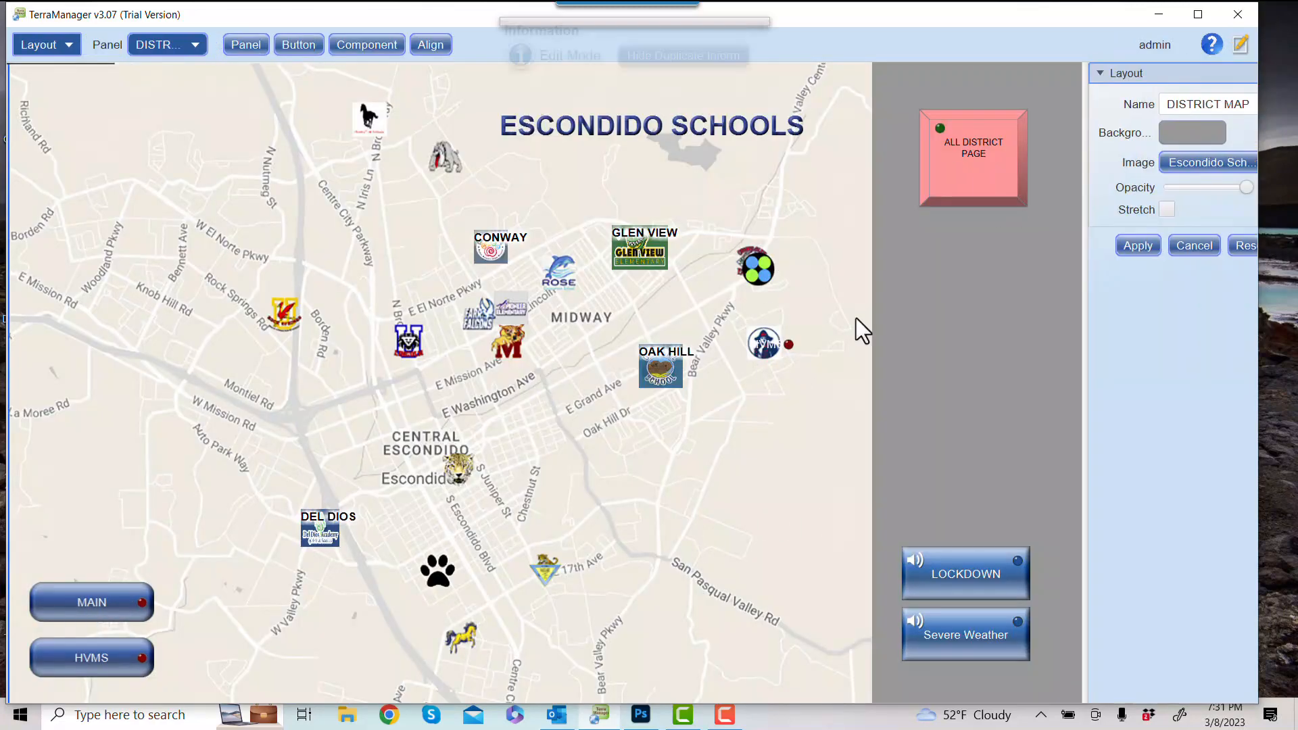
{"action": "left_click", "coordinate": [766, 348]}
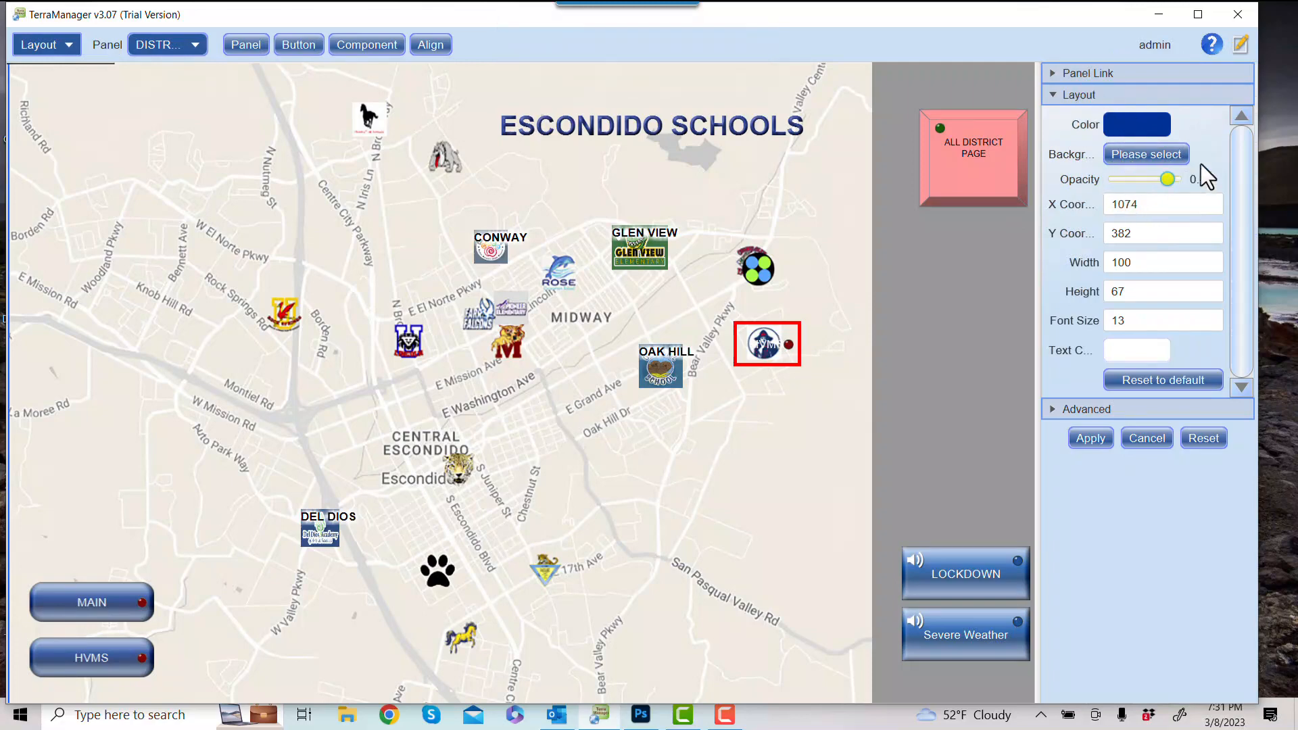
{"action": "left_click", "coordinate": [1099, 429]}
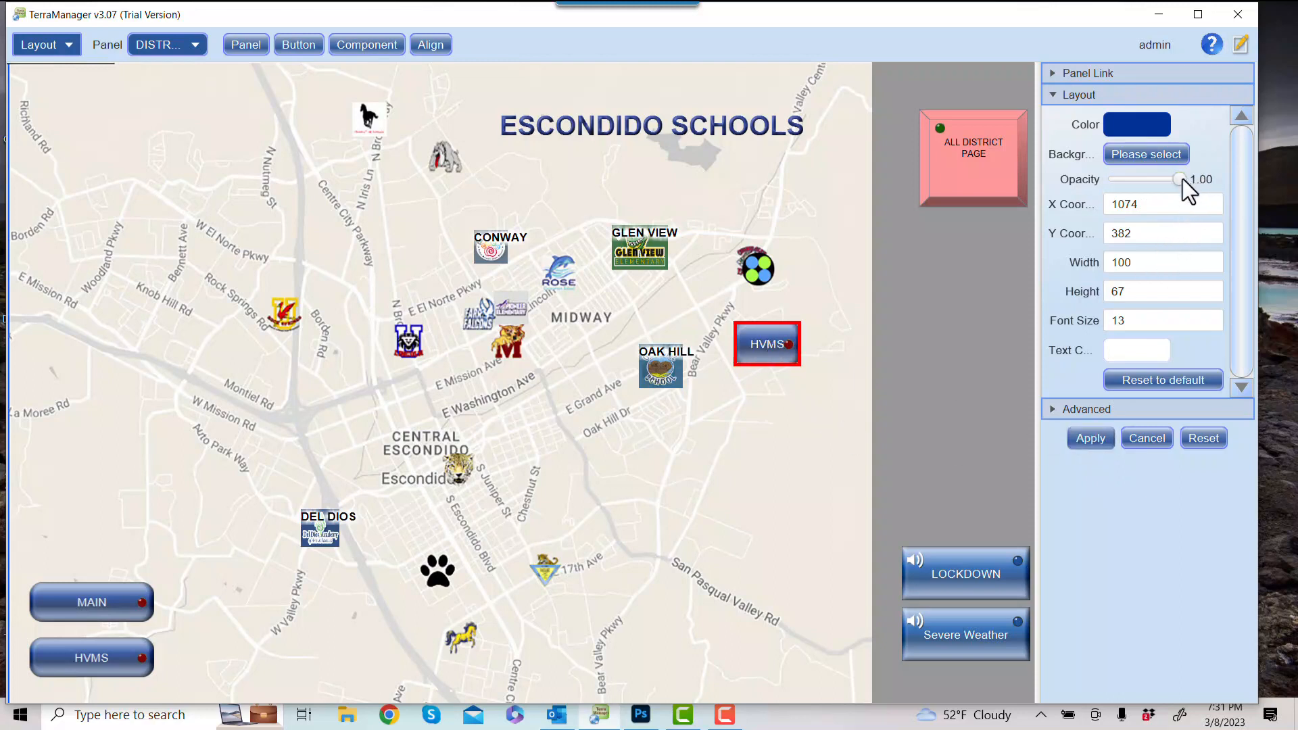
Step: Set the HVMS link's opacity to 0.00, apply it and return to user mode
{"action": "left_click_drag", "start_coordinate": [1187, 179], "coordinate": [1052, 202]}
{"action": "left_click", "coordinate": [1090, 438]}
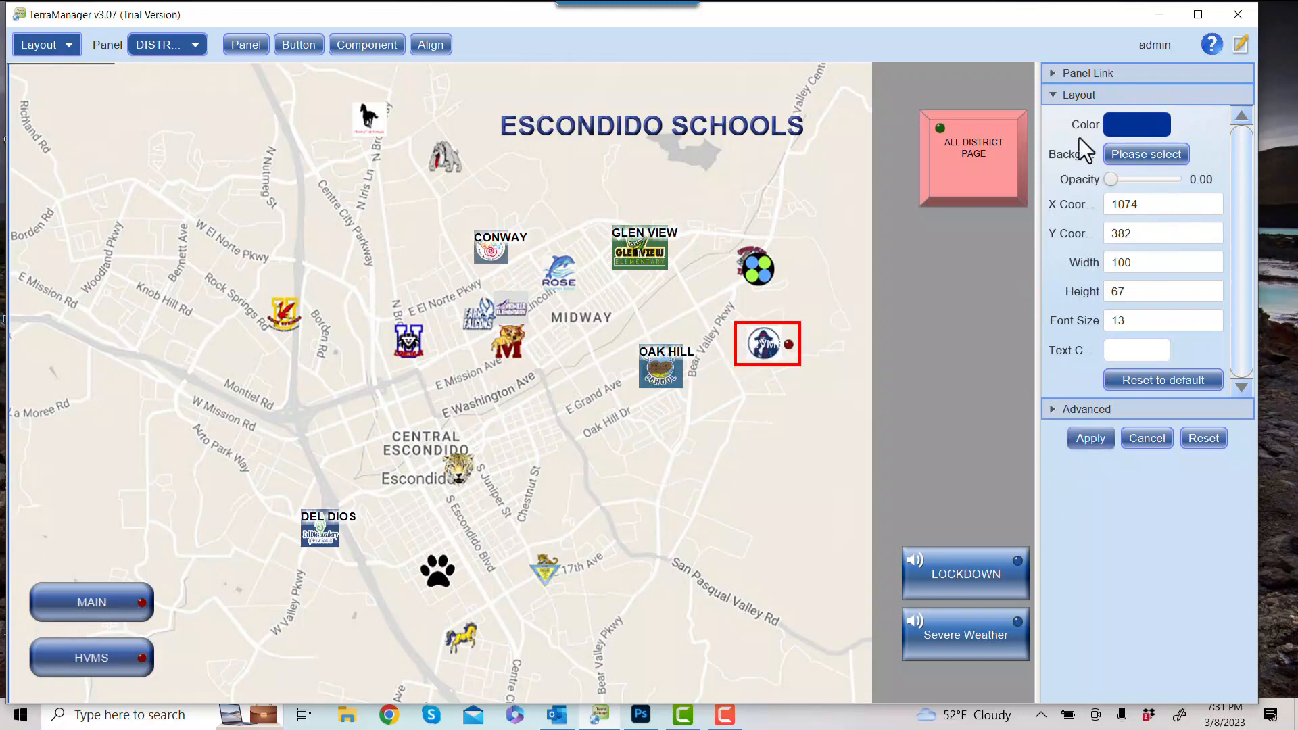
{"action": "left_click", "coordinate": [1243, 48]}
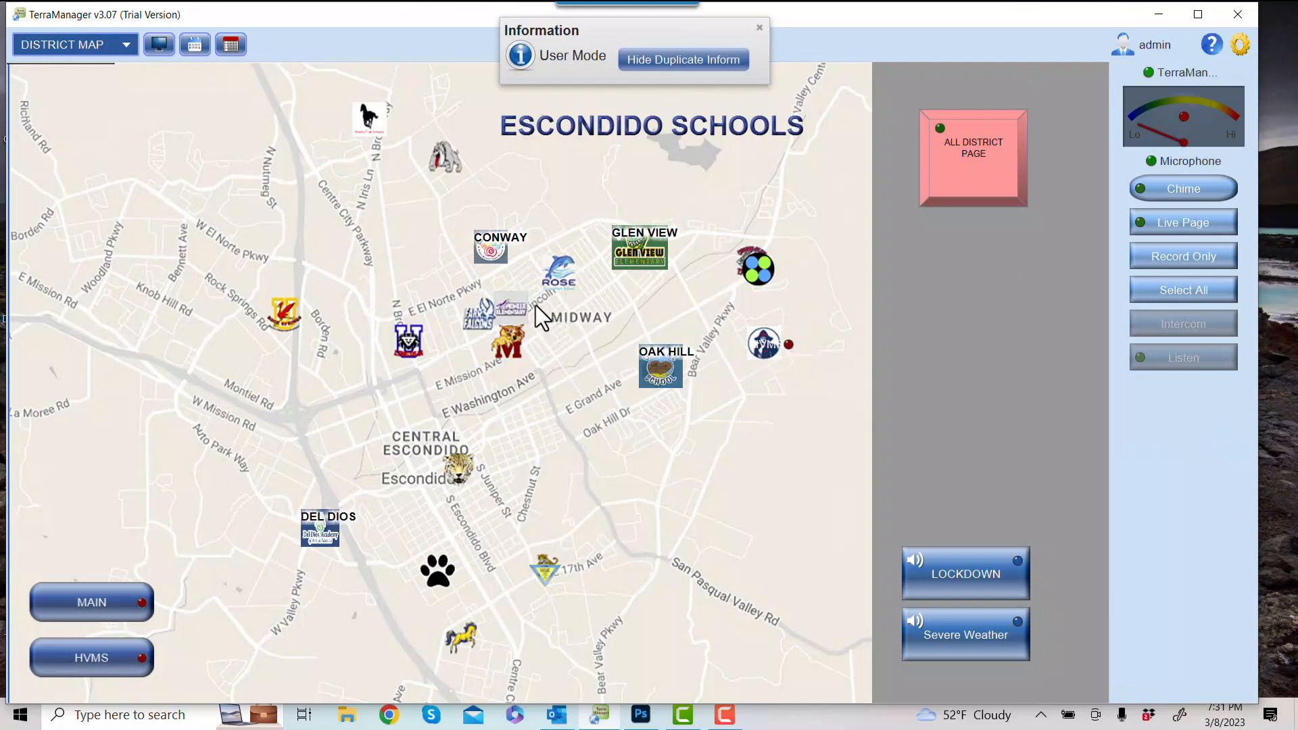
Step: Open HVMS from its map logo, try a live page to room 104, and deselect the room
{"action": "left_click", "coordinate": [767, 350]}
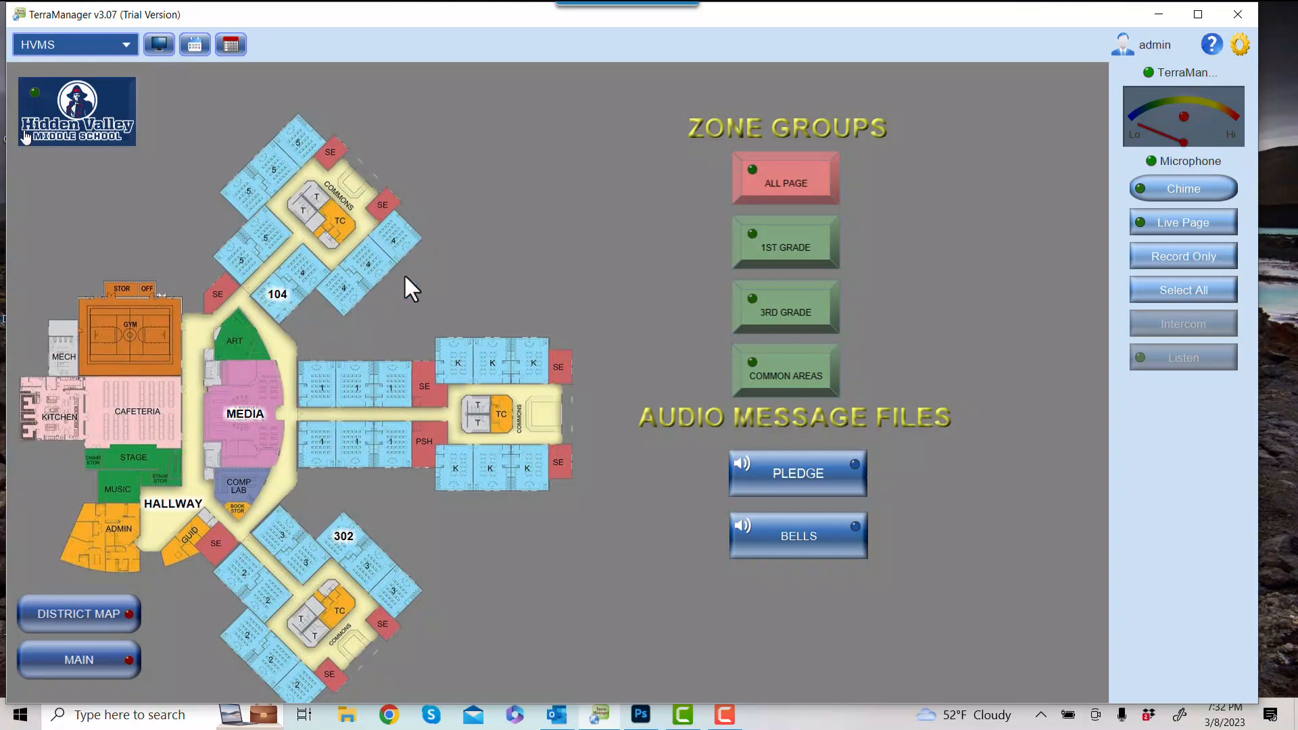
{"action": "left_click", "coordinate": [276, 297]}
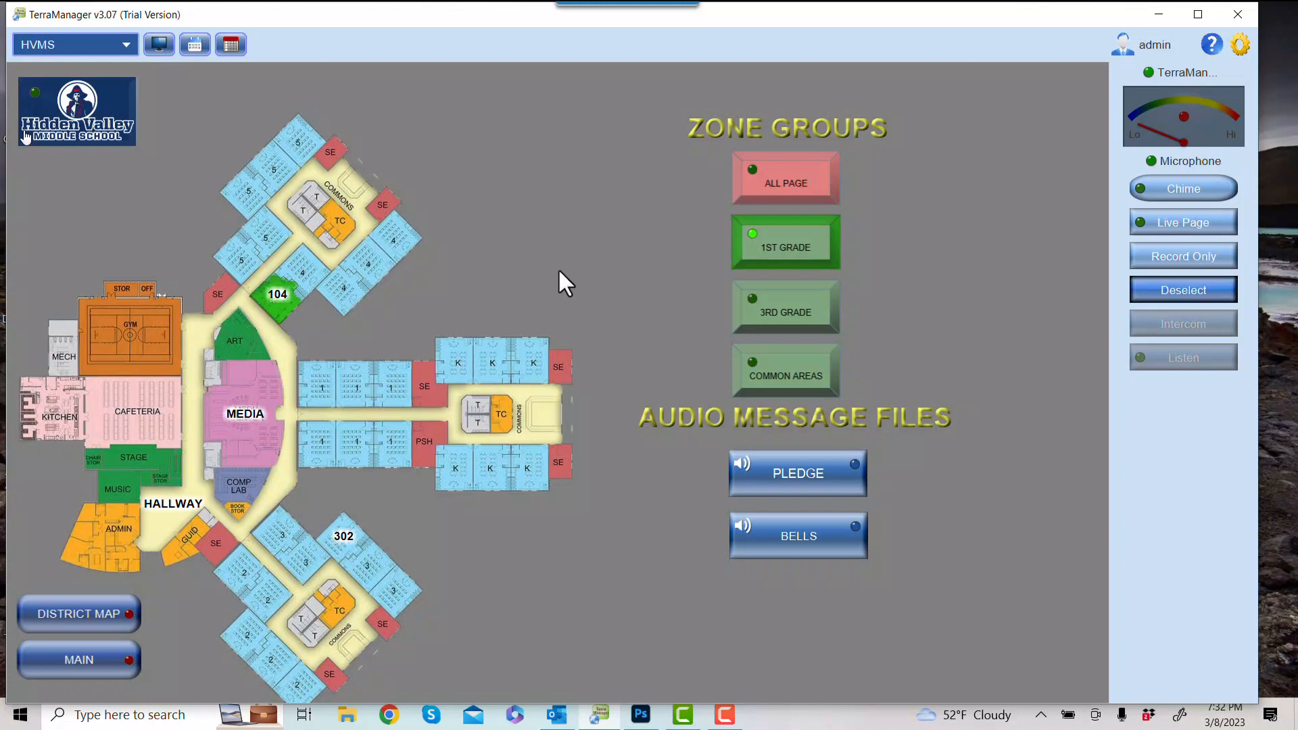
{"action": "left_click", "coordinate": [1174, 224]}
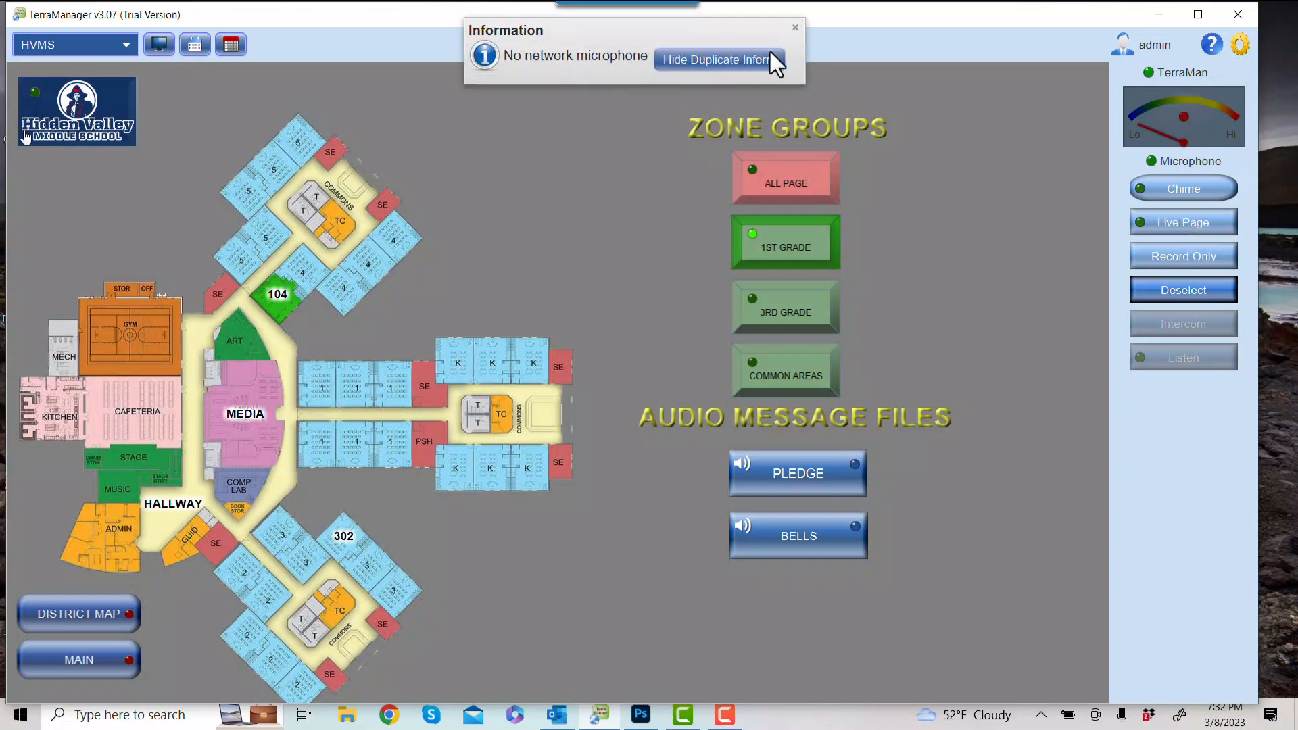
{"action": "left_click", "coordinate": [795, 27]}
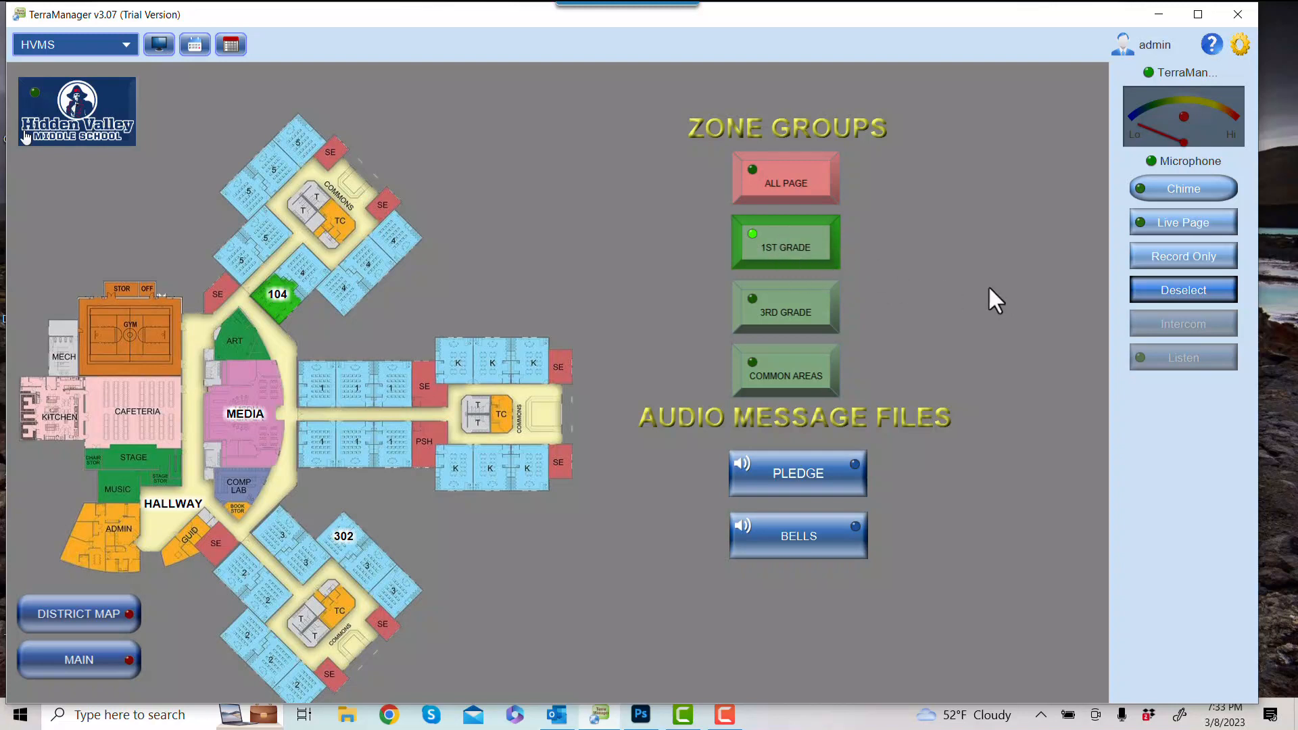
{"action": "left_click", "coordinate": [1158, 292]}
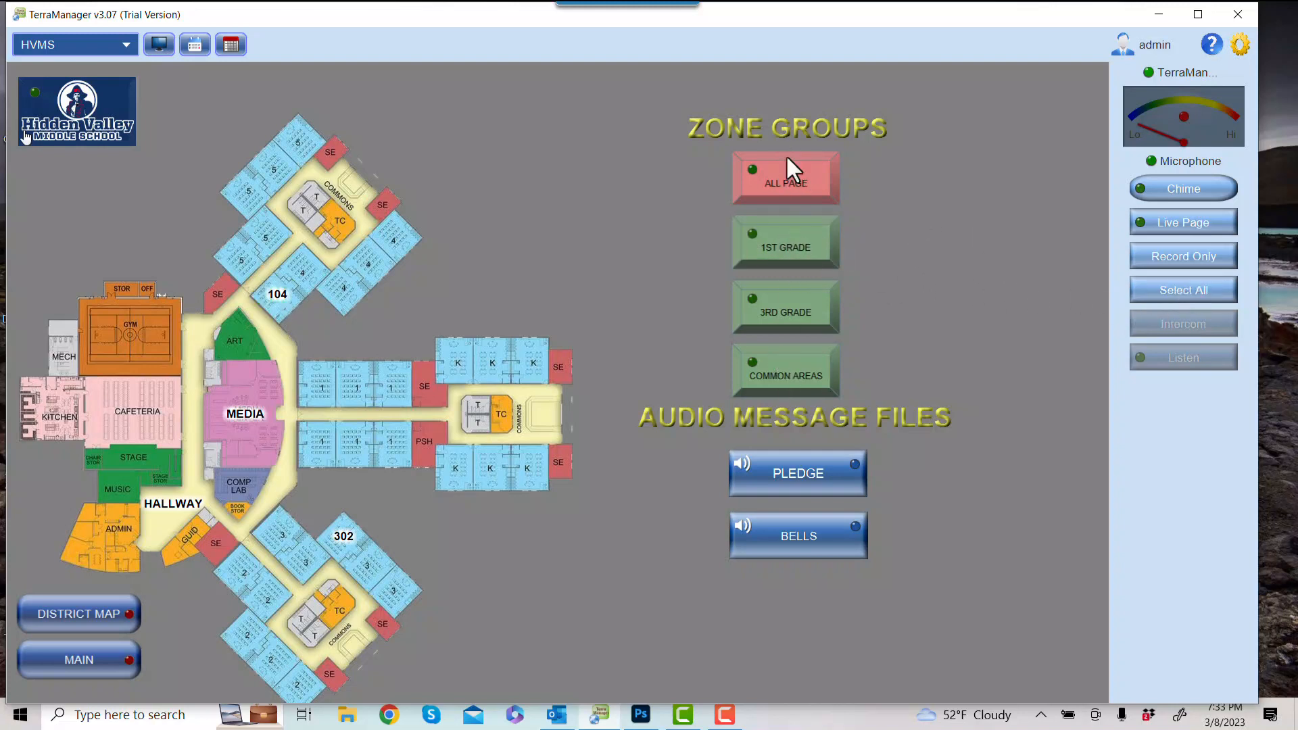
Step: Select and deselect the ALL PAGE, 1ST GRADE, 3RD GRADE and COMMON AREAS zone groups one at a time
{"action": "left_click", "coordinate": [800, 189]}
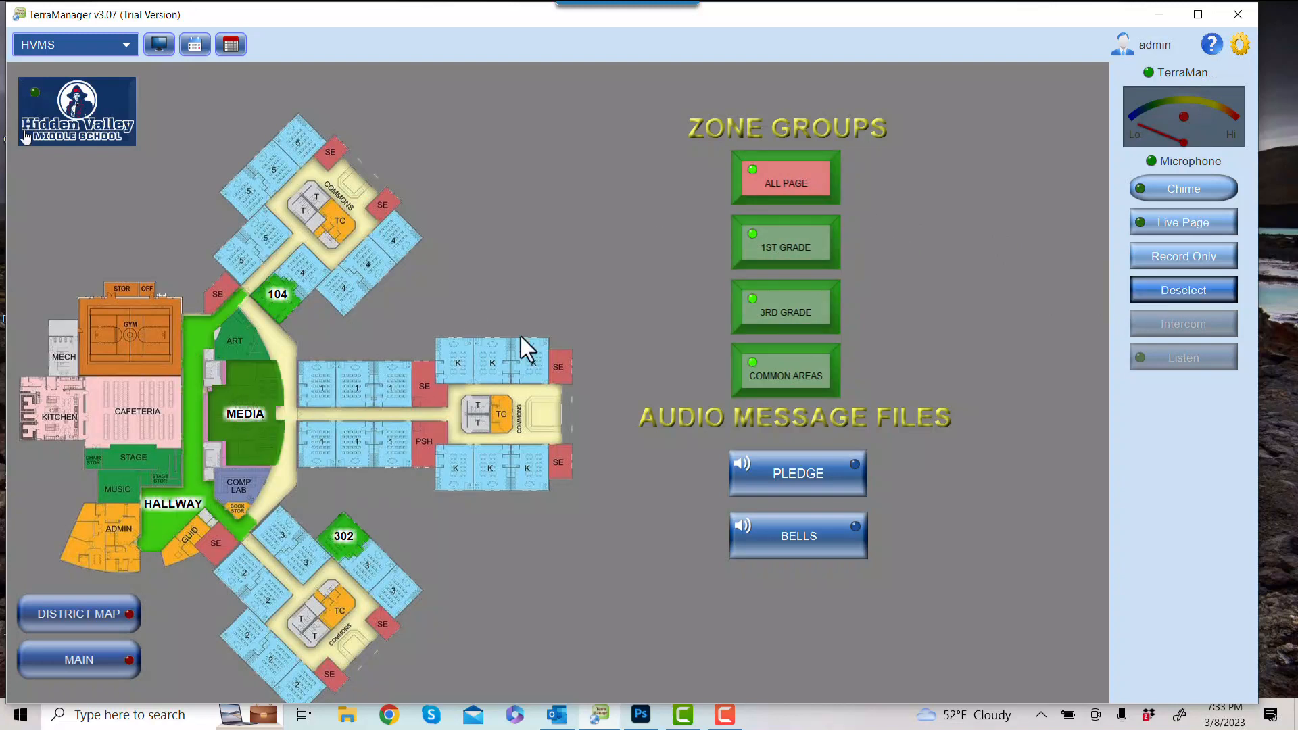
{"action": "left_click", "coordinate": [796, 191]}
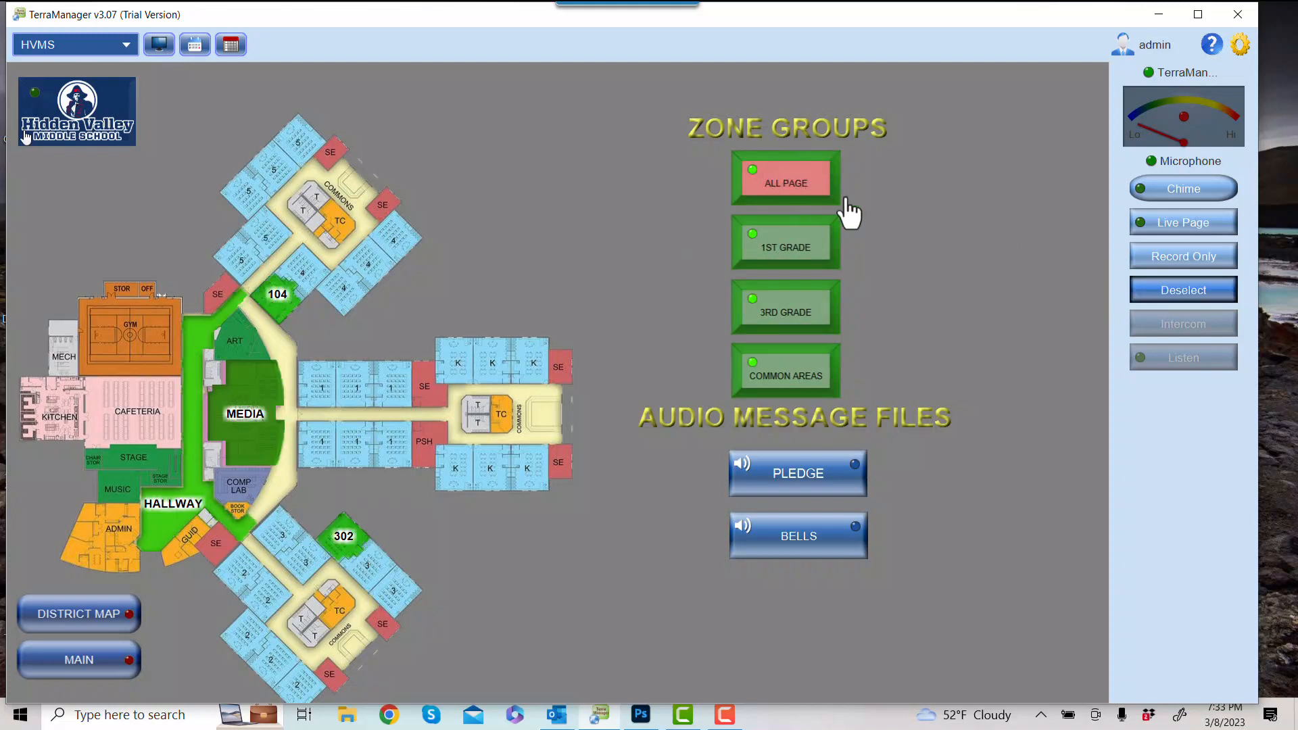
{"action": "left_click", "coordinate": [822, 254]}
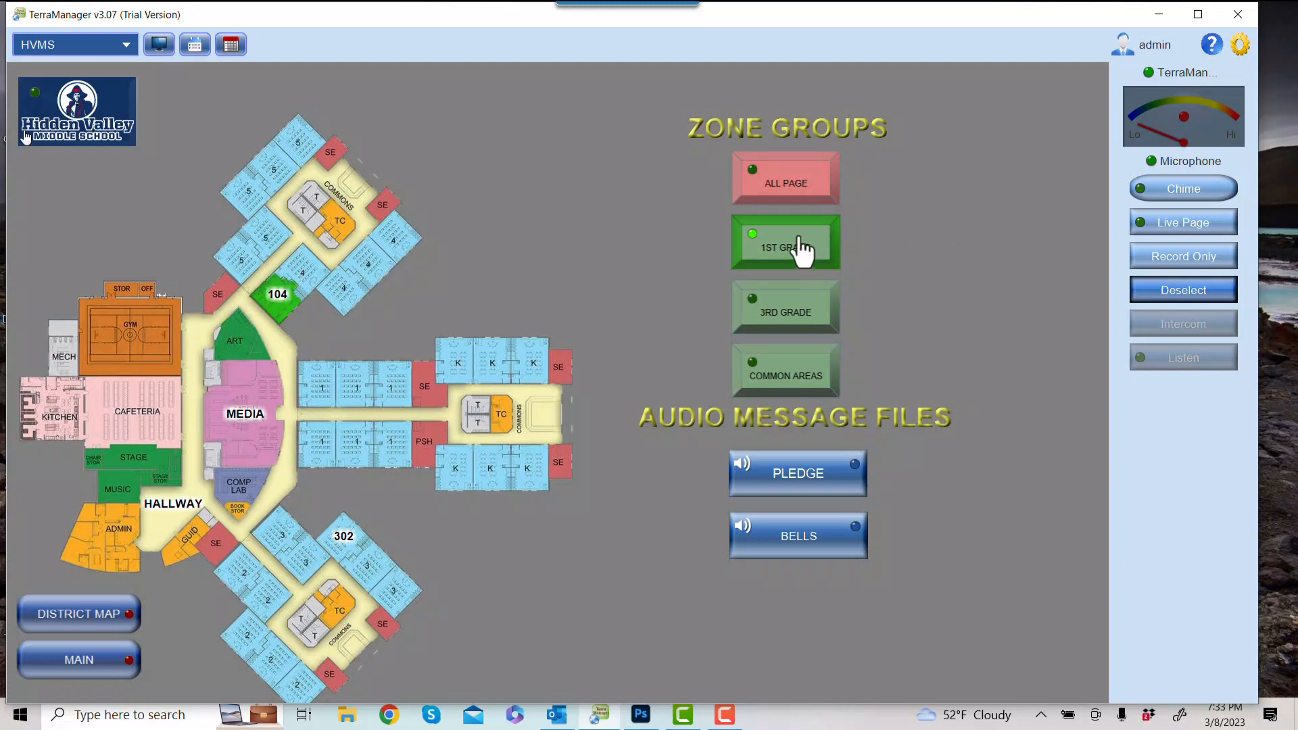
{"action": "left_click", "coordinate": [802, 252]}
{"action": "left_click", "coordinate": [812, 323]}
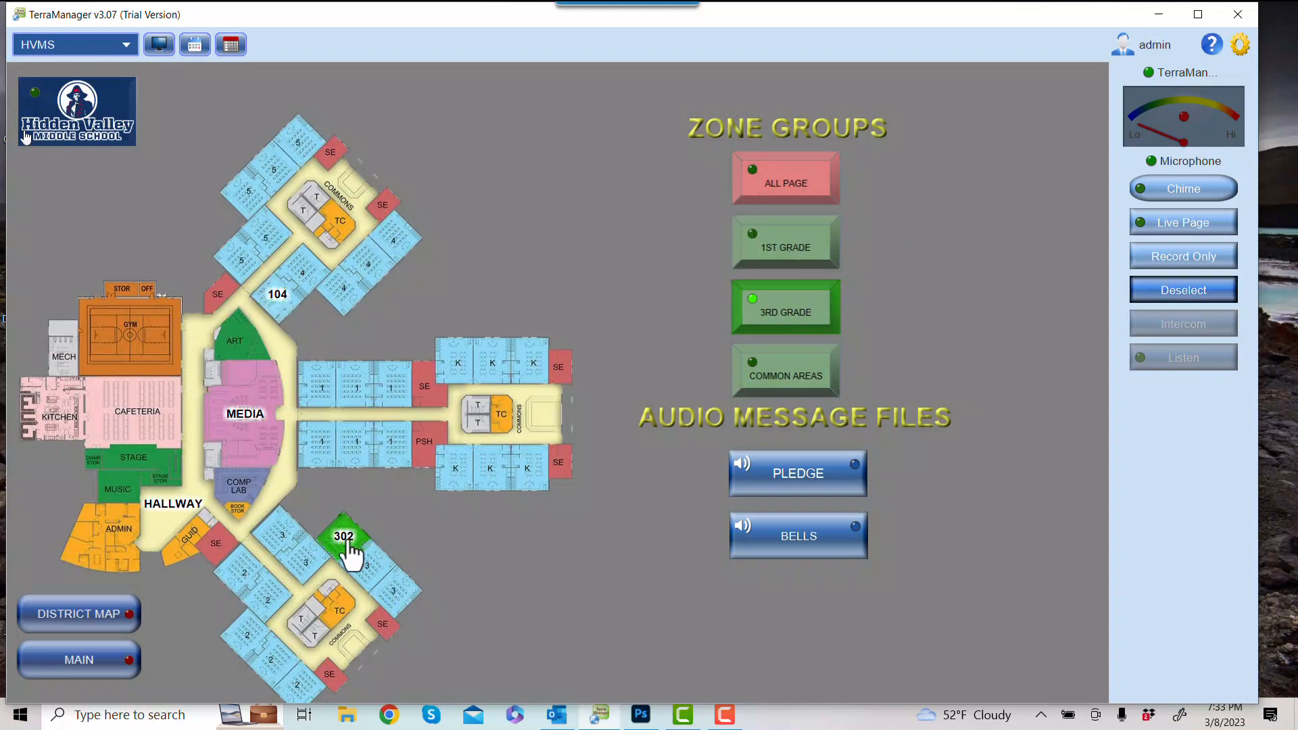
{"action": "left_click", "coordinate": [814, 313]}
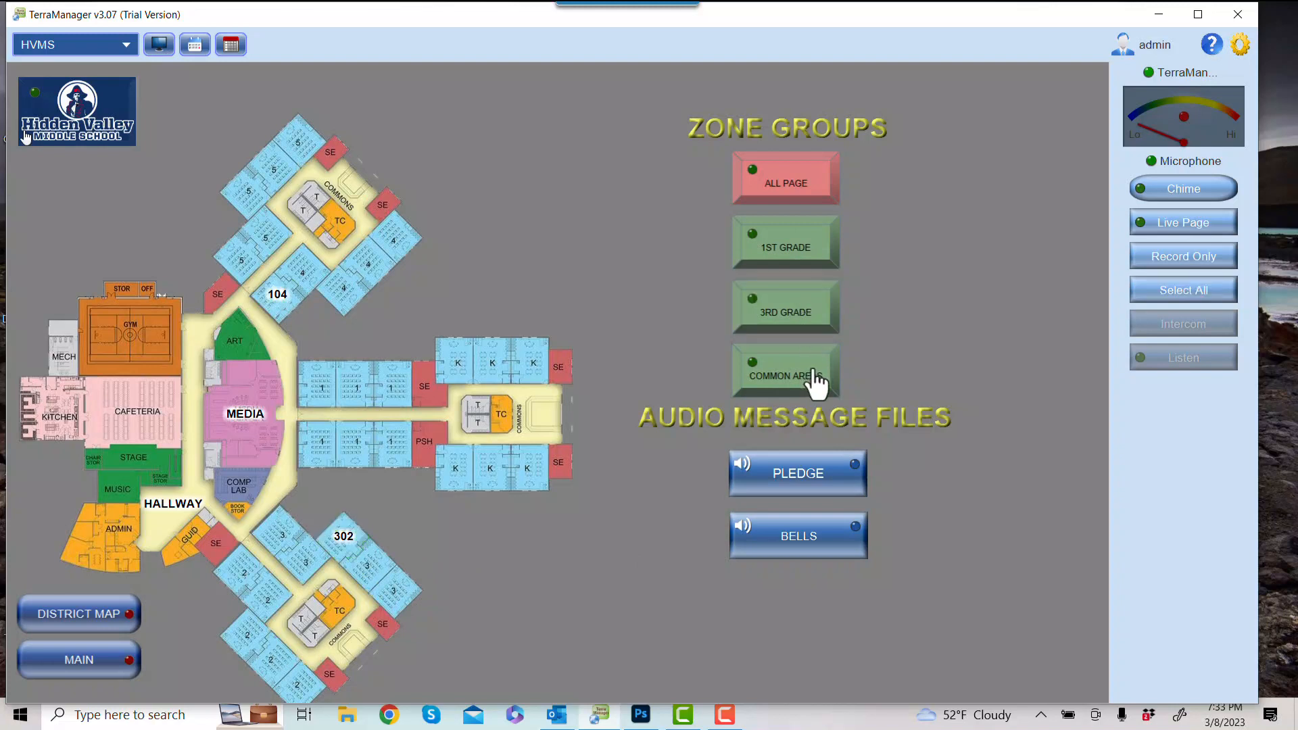
{"action": "left_click", "coordinate": [817, 377]}
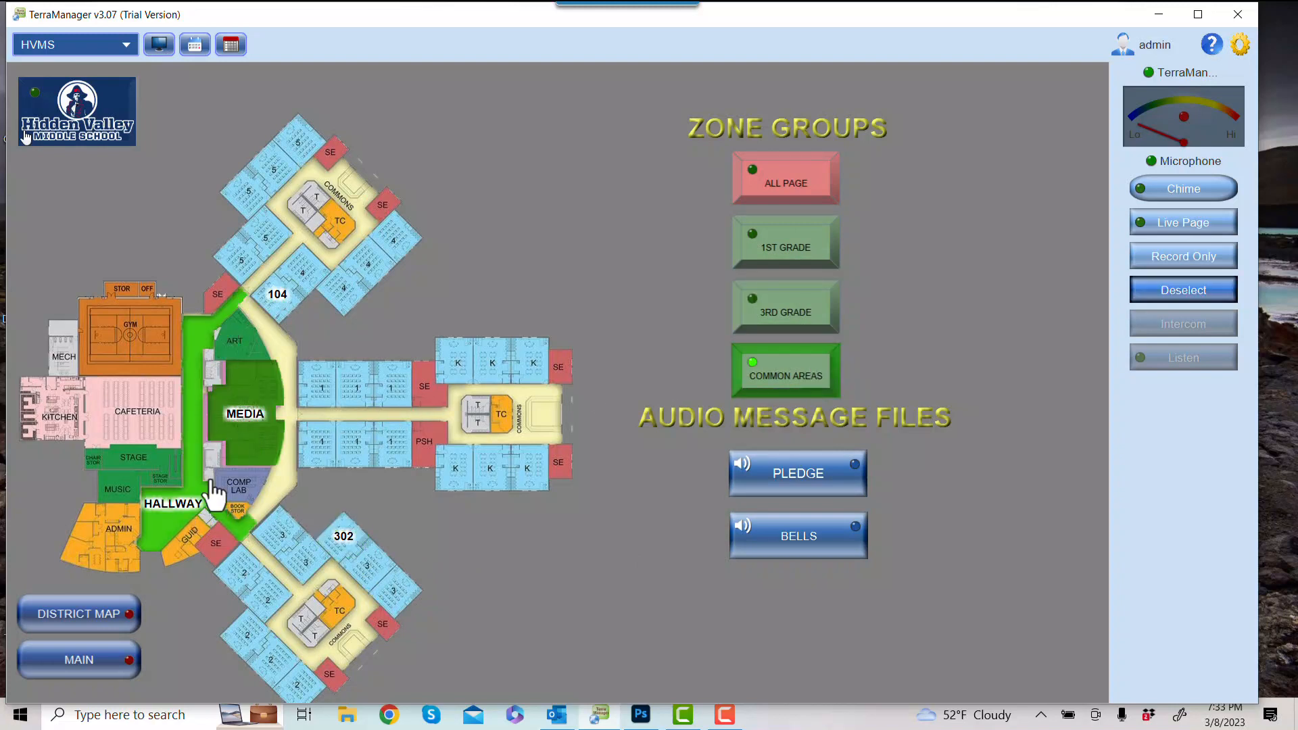
{"action": "left_click", "coordinate": [797, 380]}
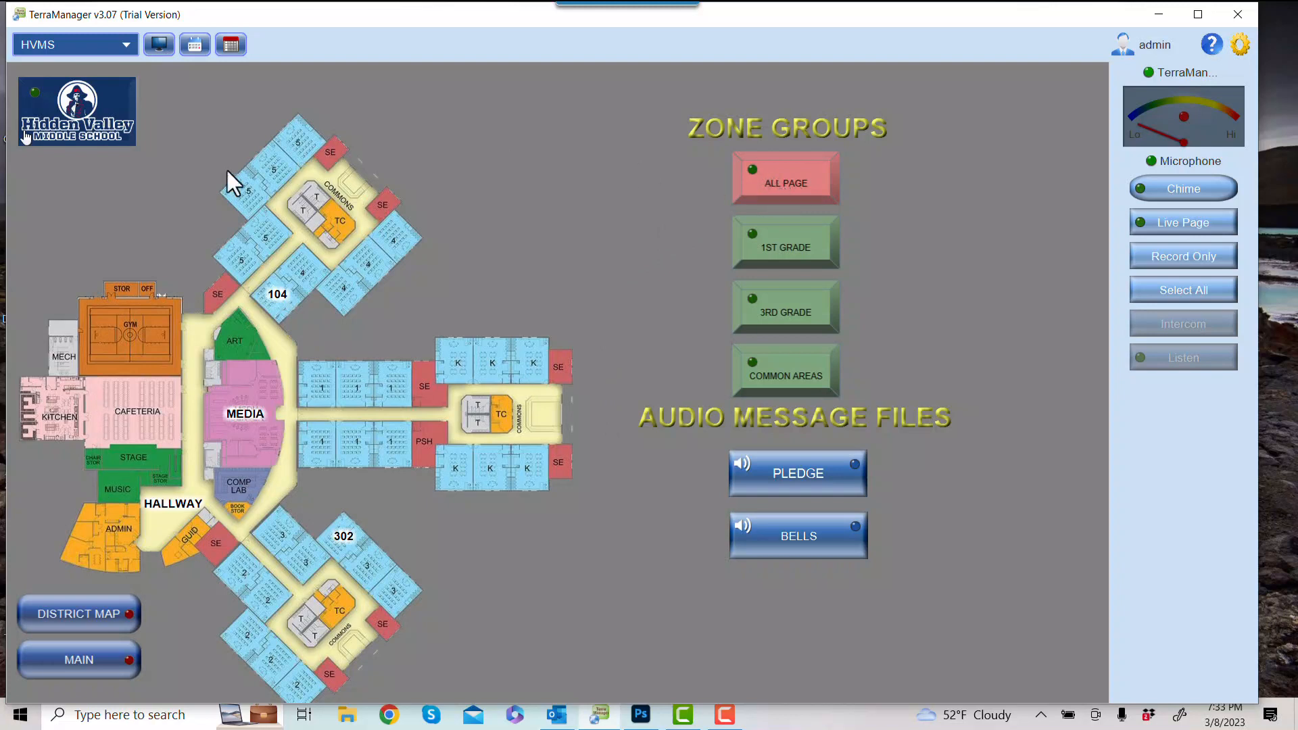
Step: Select all school zones through the Hidden Valley Middle School logo, and clear them with the ALL PAGE group
{"action": "left_click", "coordinate": [93, 122]}
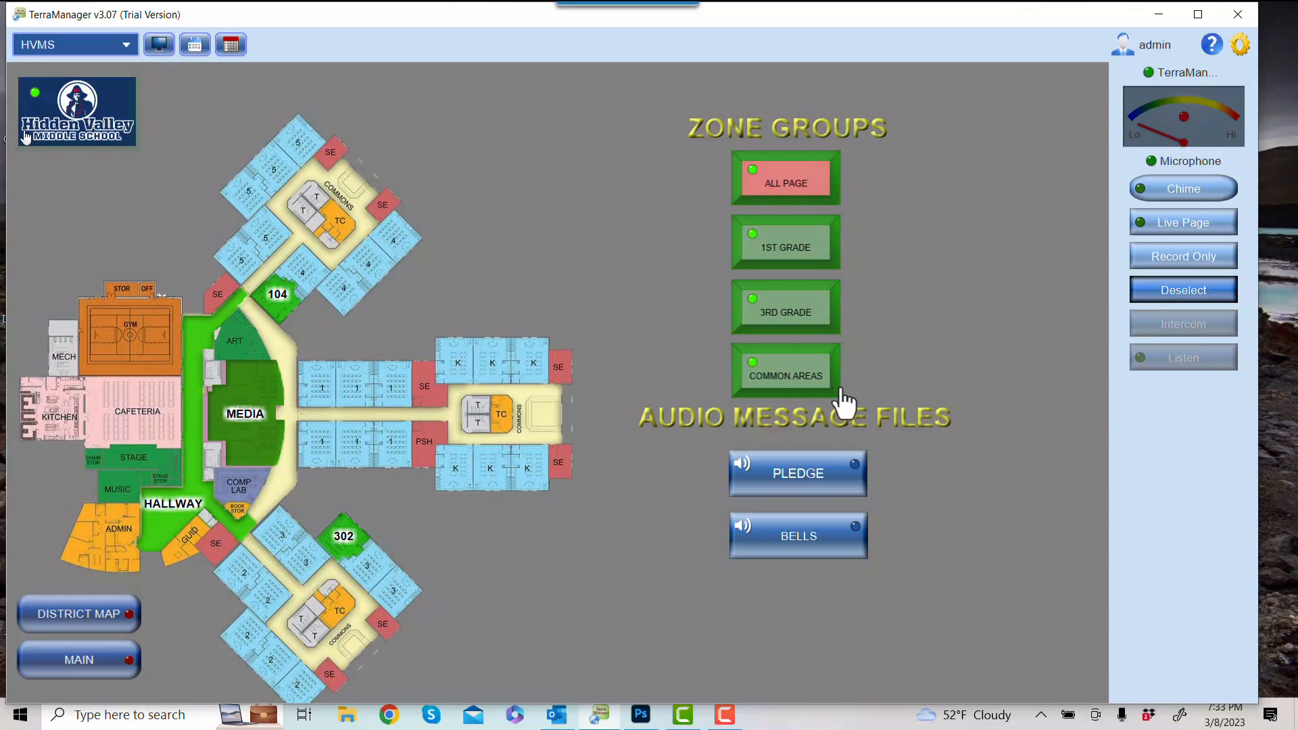
{"action": "left_click", "coordinate": [789, 199]}
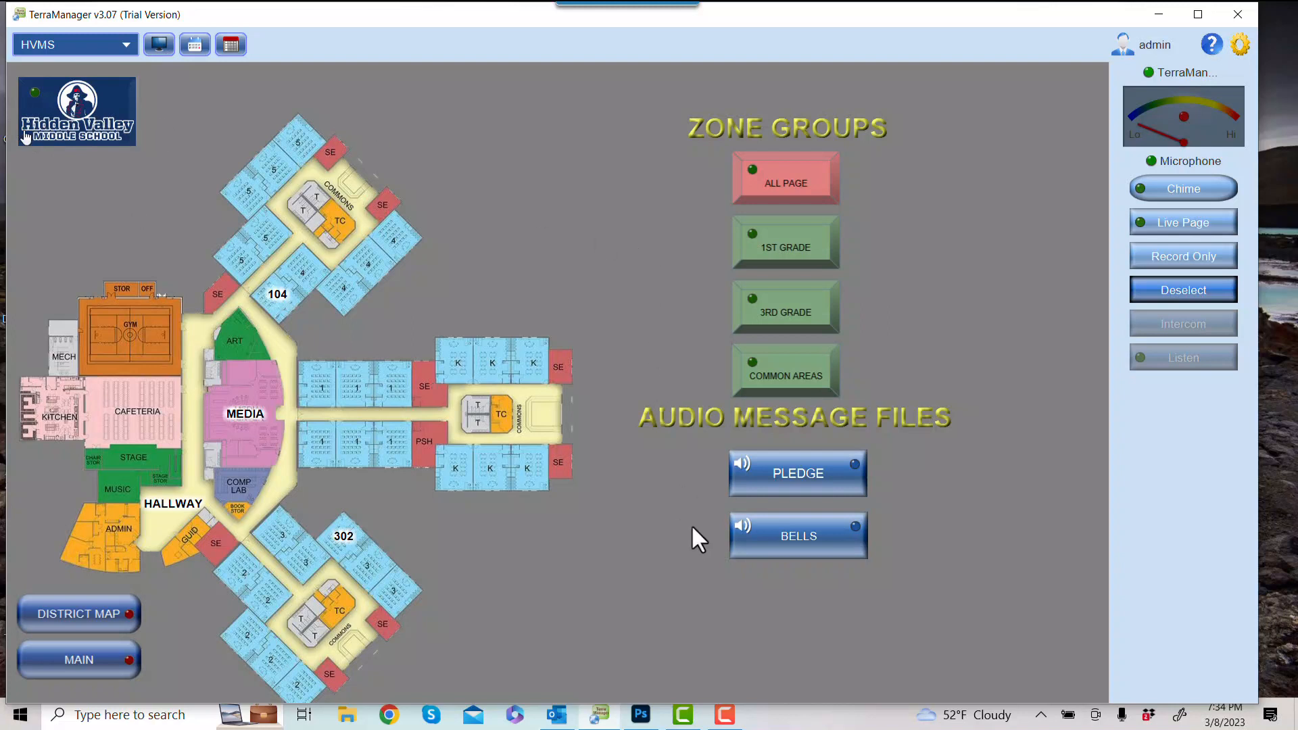
Step: Select all school zones through the Hidden Valley Middle School logo and play the BELLS audio message to them
{"action": "left_click", "coordinate": [80, 133]}
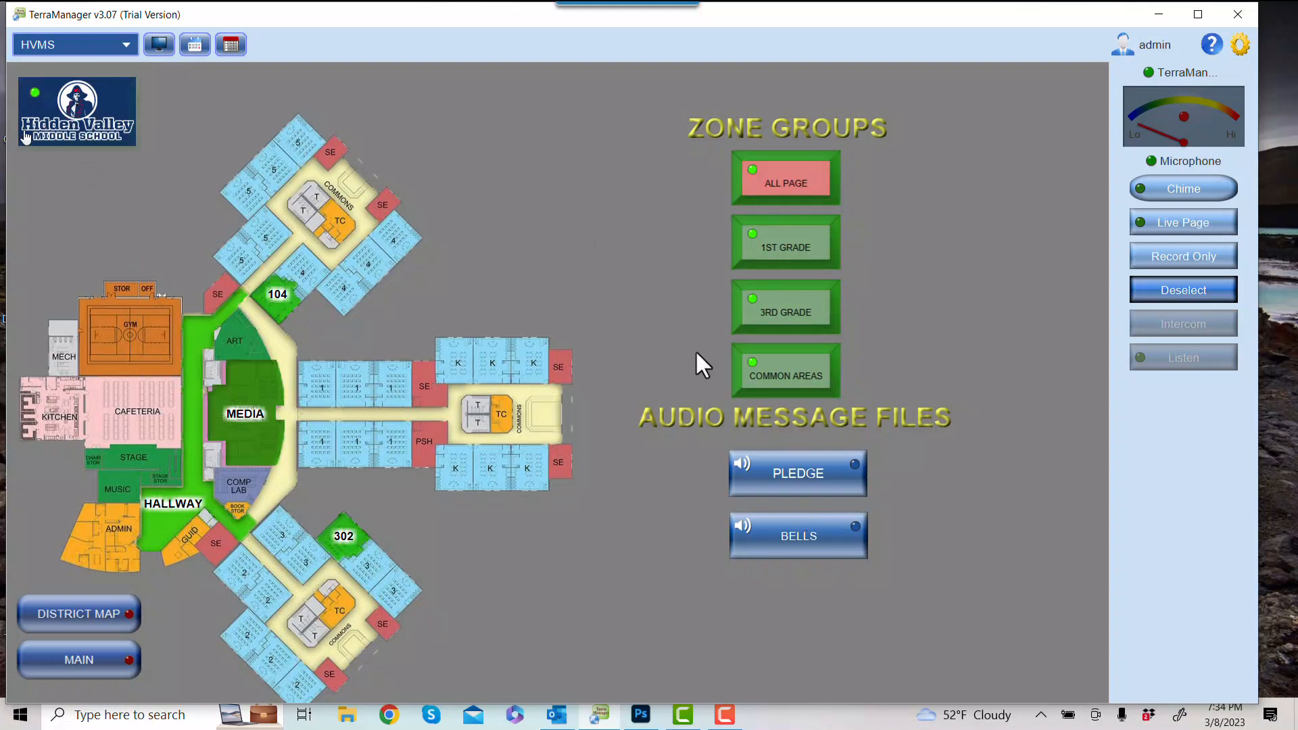
{"action": "left_click", "coordinate": [800, 544]}
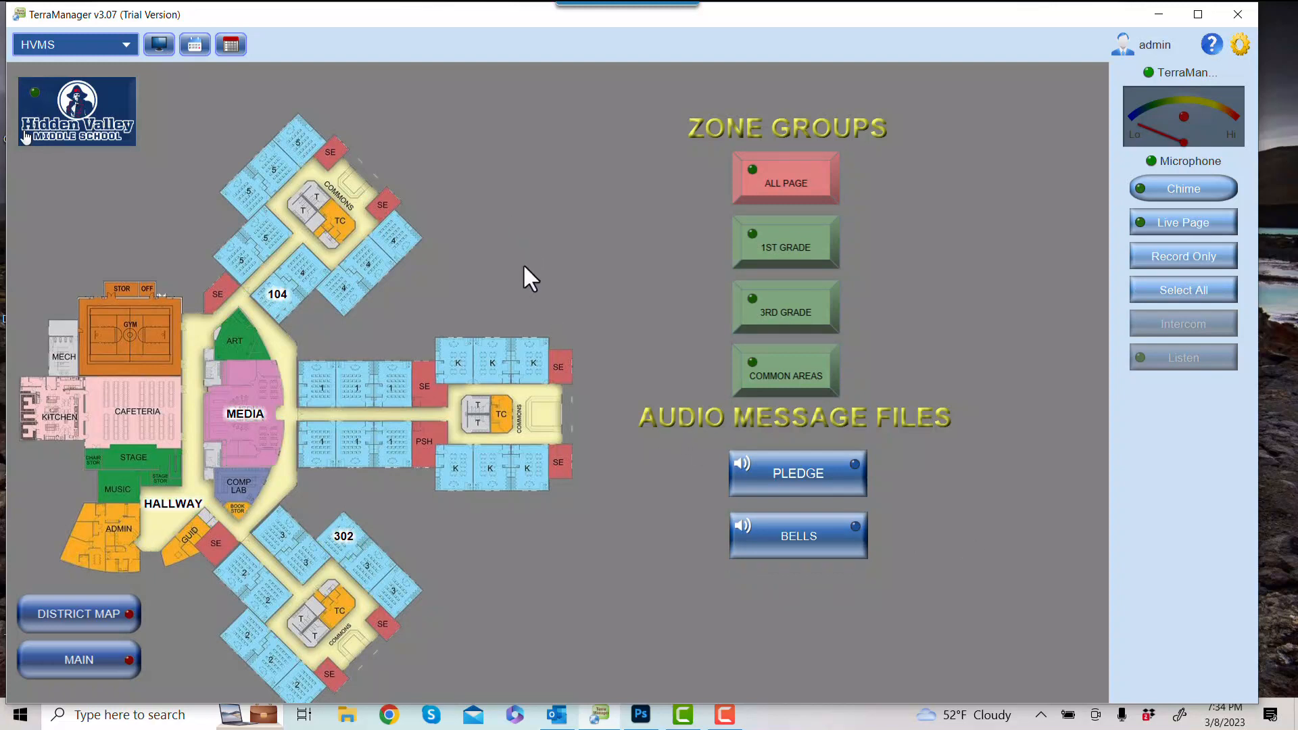
Step: Go to the MAIN panel, return to HVMS from there, and switch to the DISTRICT MAP panel
{"action": "left_click", "coordinate": [105, 661]}
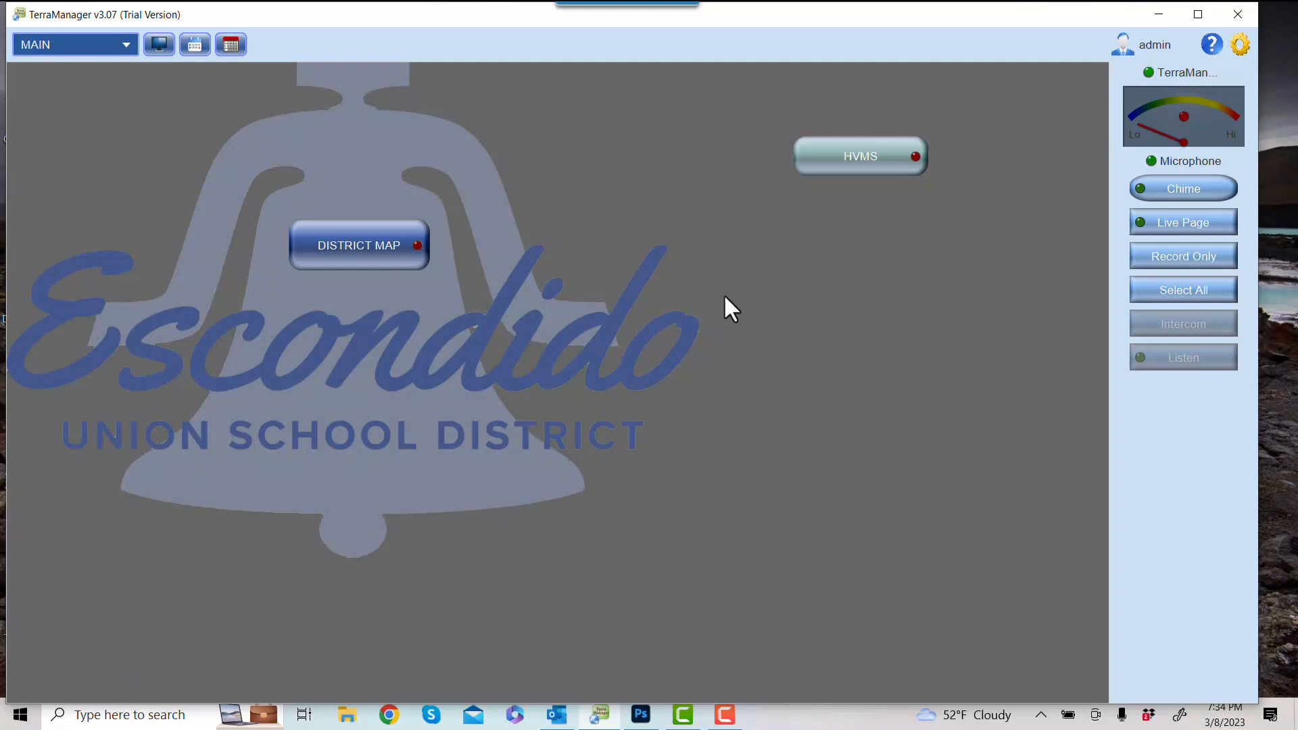
{"action": "left_click", "coordinate": [861, 166]}
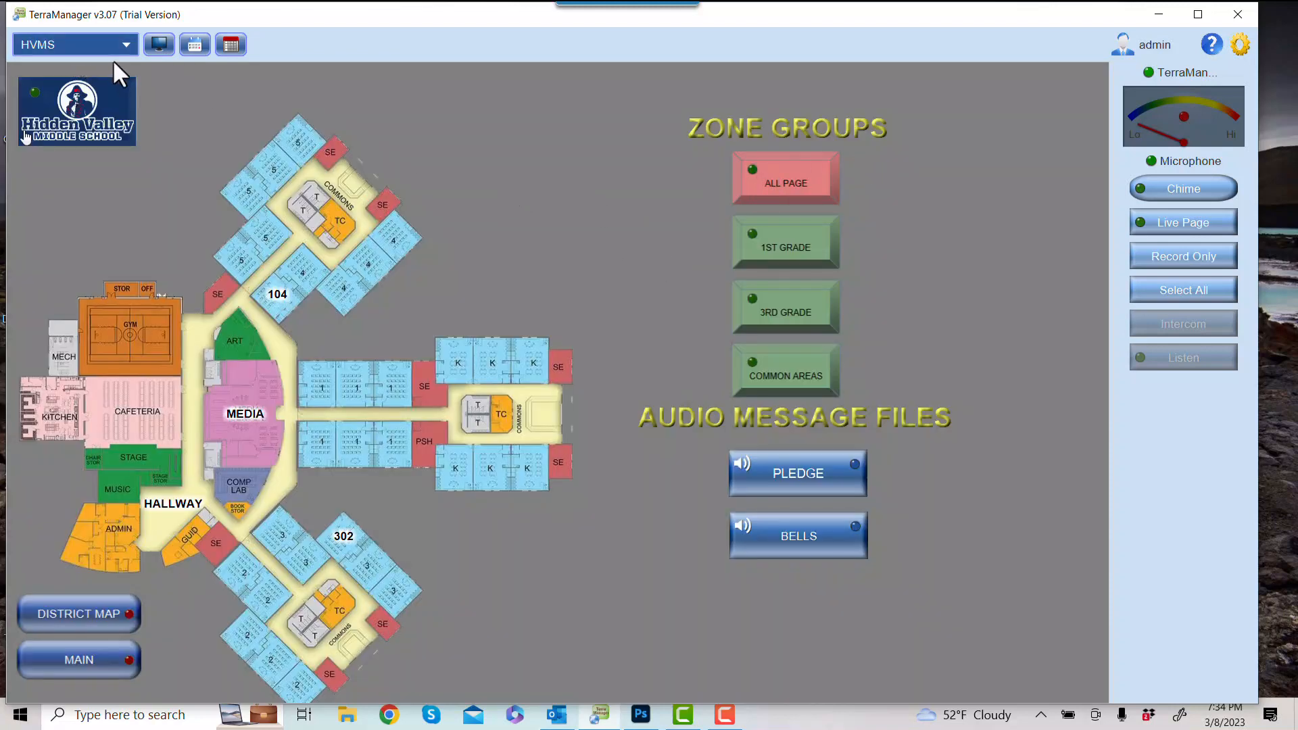
{"action": "left_click", "coordinate": [94, 619]}
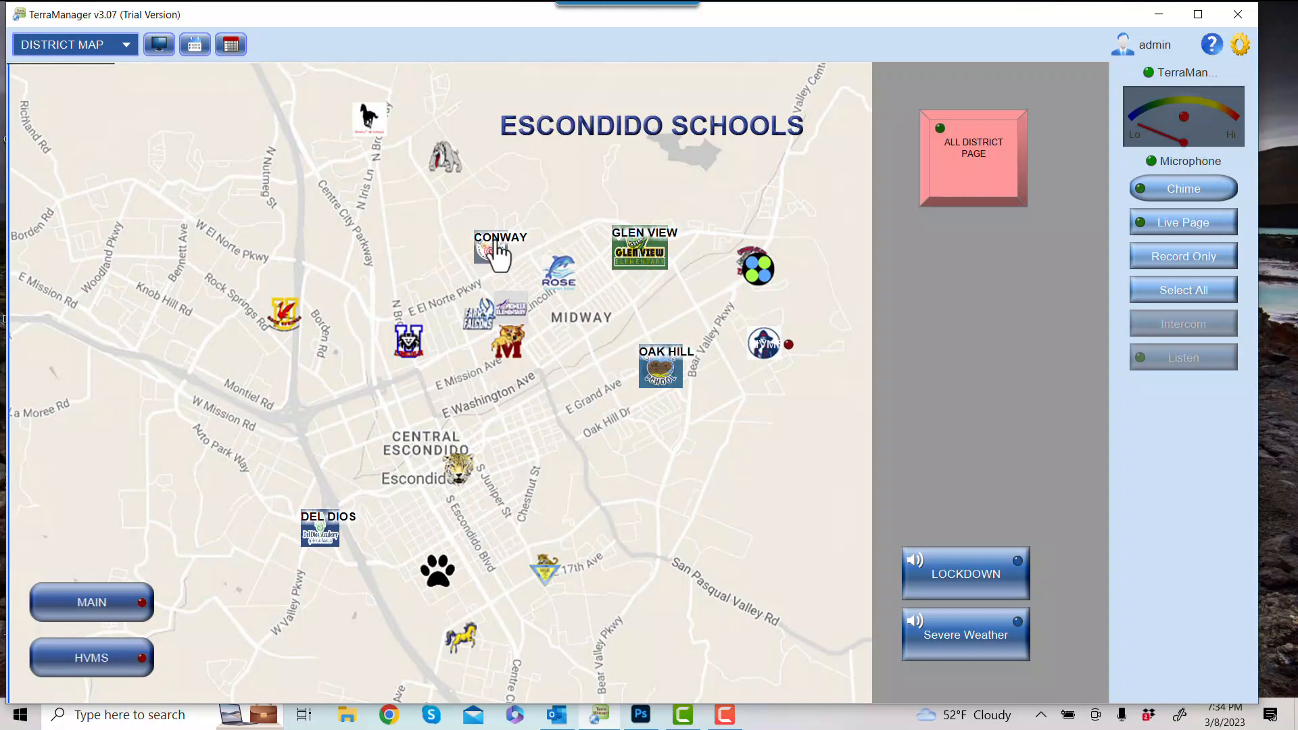
Step: Select the CONWAY, GLEN VIEW, OAK HILL and DEL DIOS school zones on the district map
{"action": "left_click", "coordinate": [497, 254]}
{"action": "left_click", "coordinate": [633, 271]}
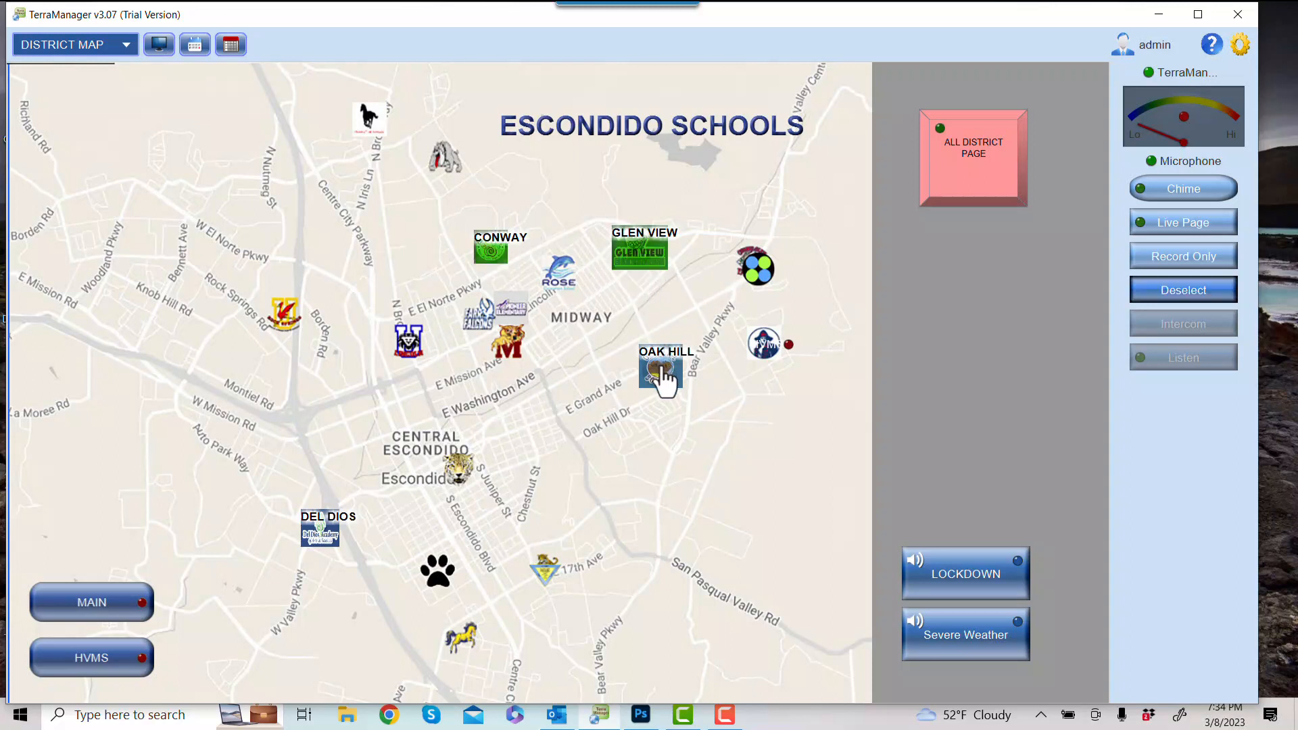
{"action": "left_click", "coordinate": [661, 379]}
{"action": "left_click", "coordinate": [315, 533]}
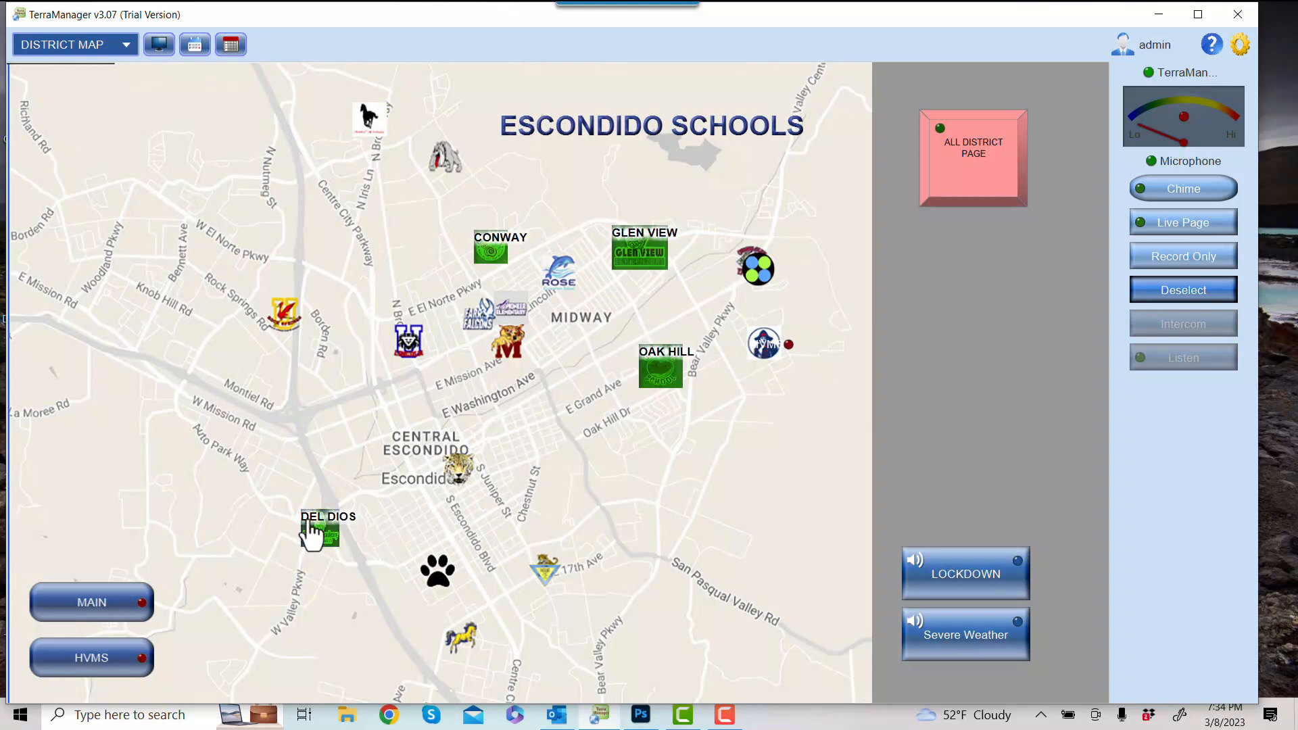
Step: Deselect GLEN VIEW and CONWAY, and play the Severe Weather message to the remaining selected schools
{"action": "left_click", "coordinate": [640, 257]}
{"action": "left_click", "coordinate": [481, 256]}
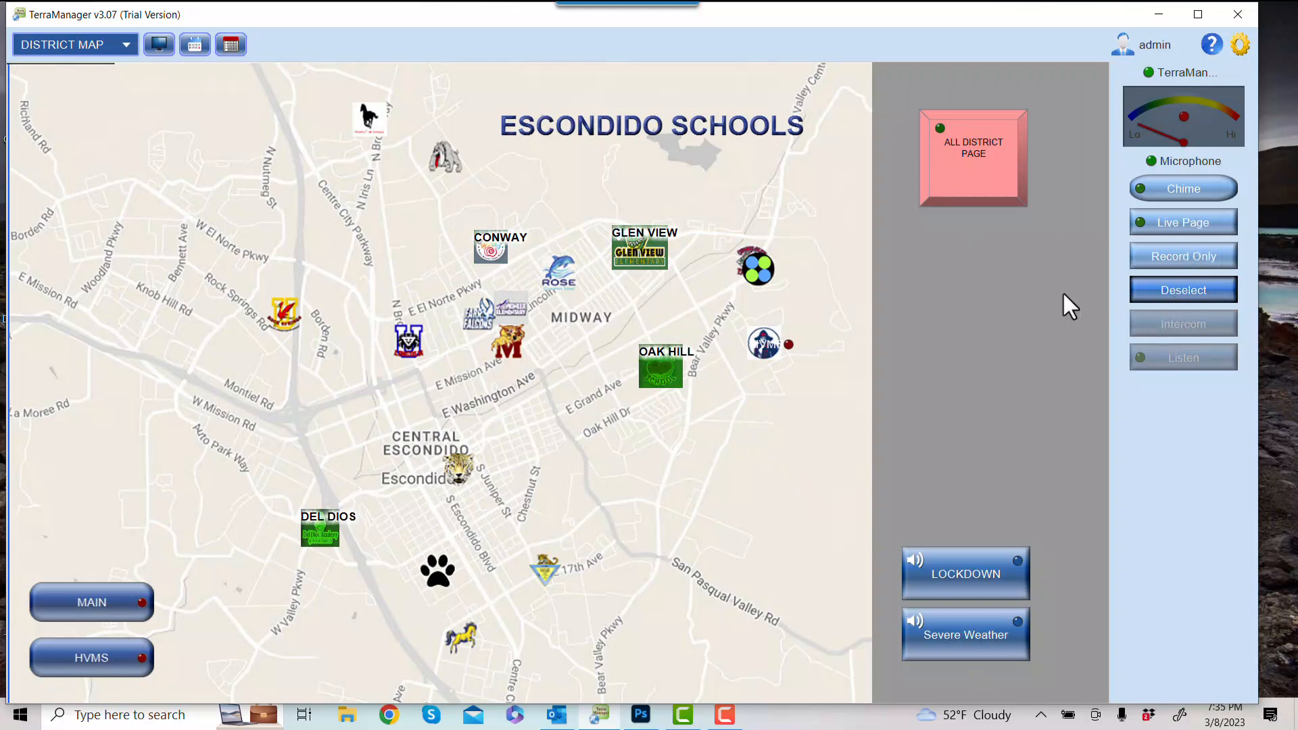
{"action": "left_click", "coordinate": [991, 648]}
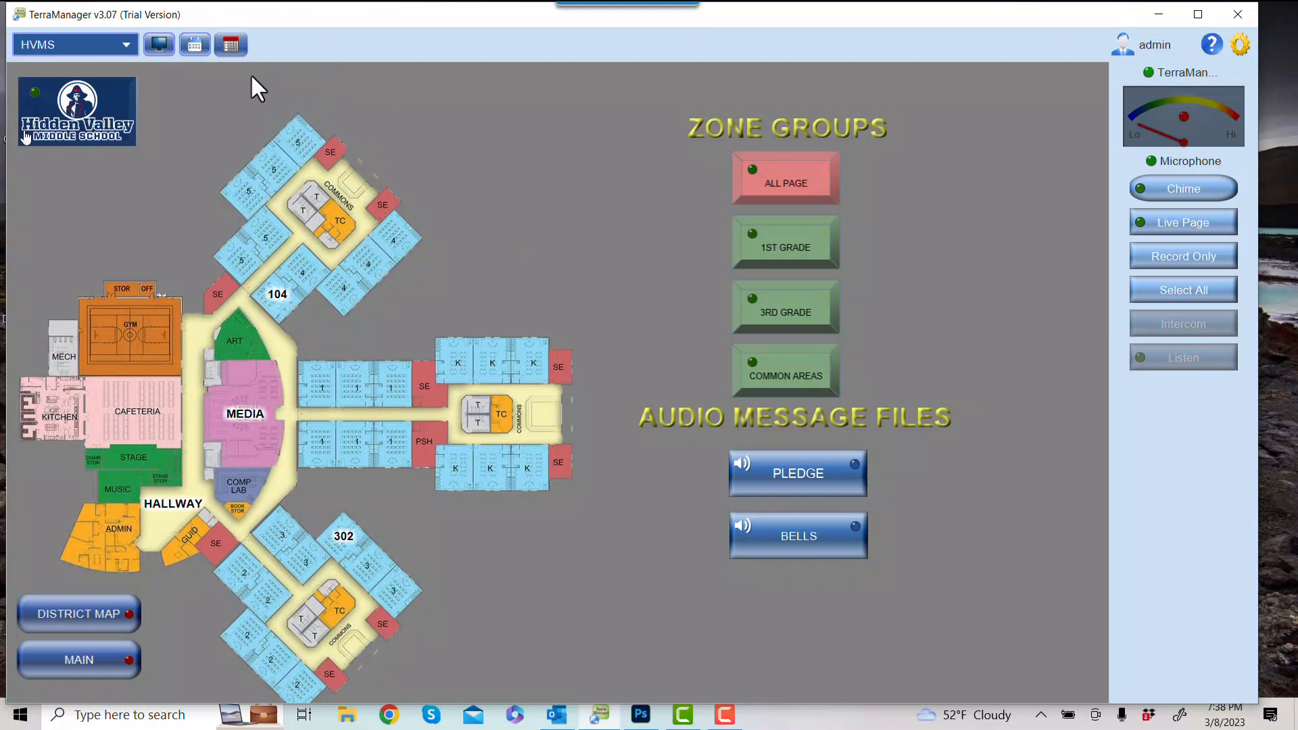
Step: Examine the bell schedules in the Scheduler's list and month views, and close the Scheduler
{"action": "left_click", "coordinate": [230, 42]}
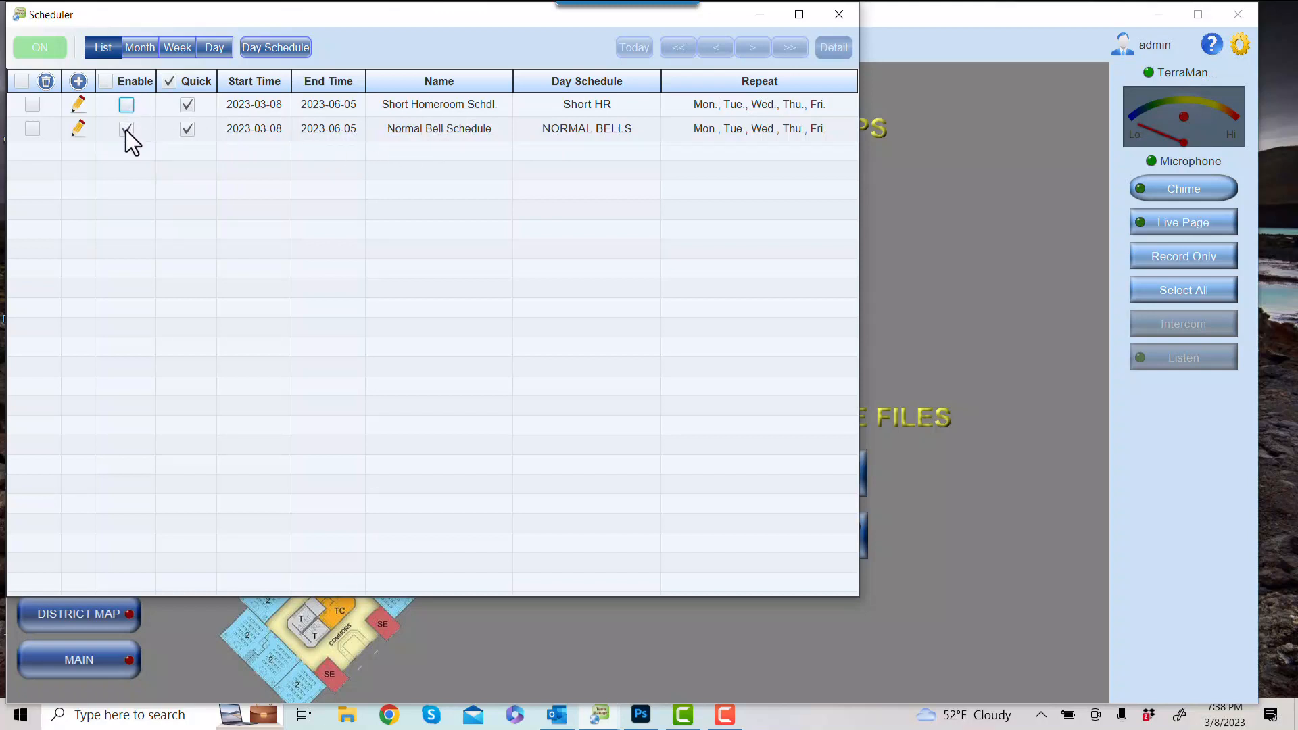
{"action": "left_click", "coordinate": [140, 45]}
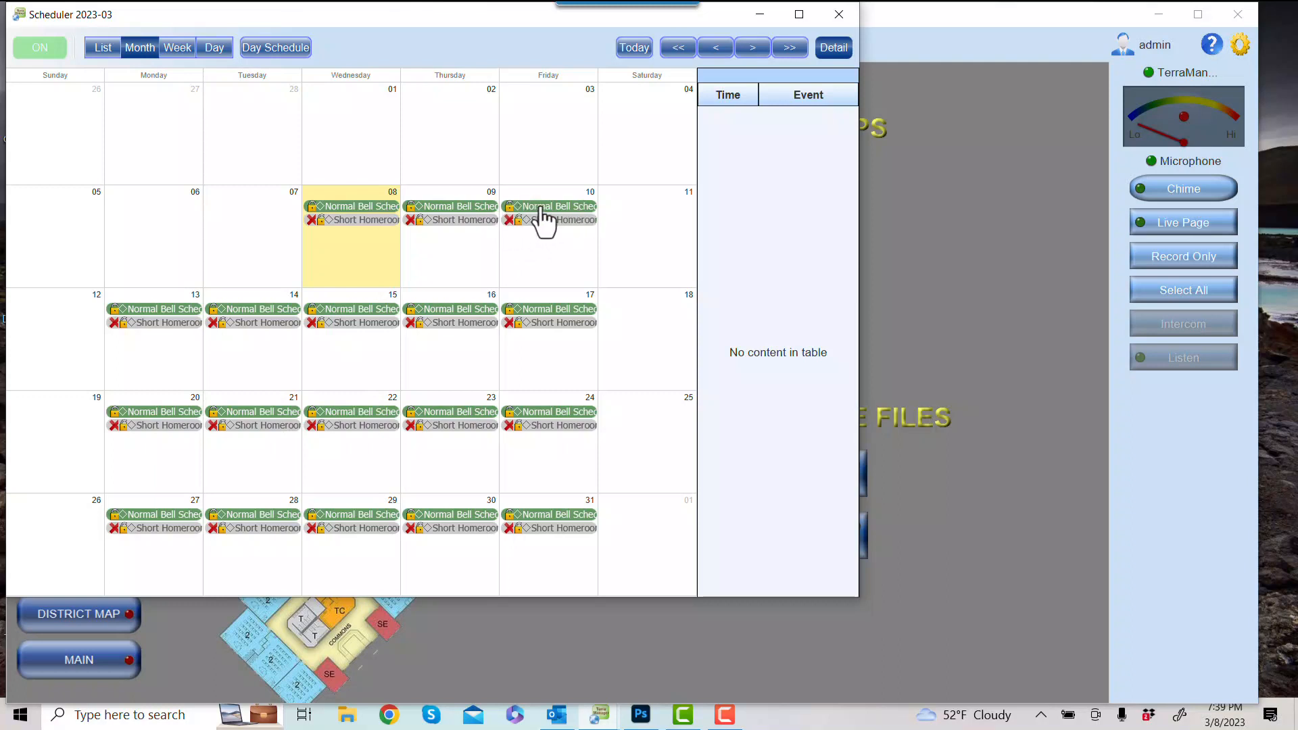
{"action": "left_click", "coordinate": [838, 15]}
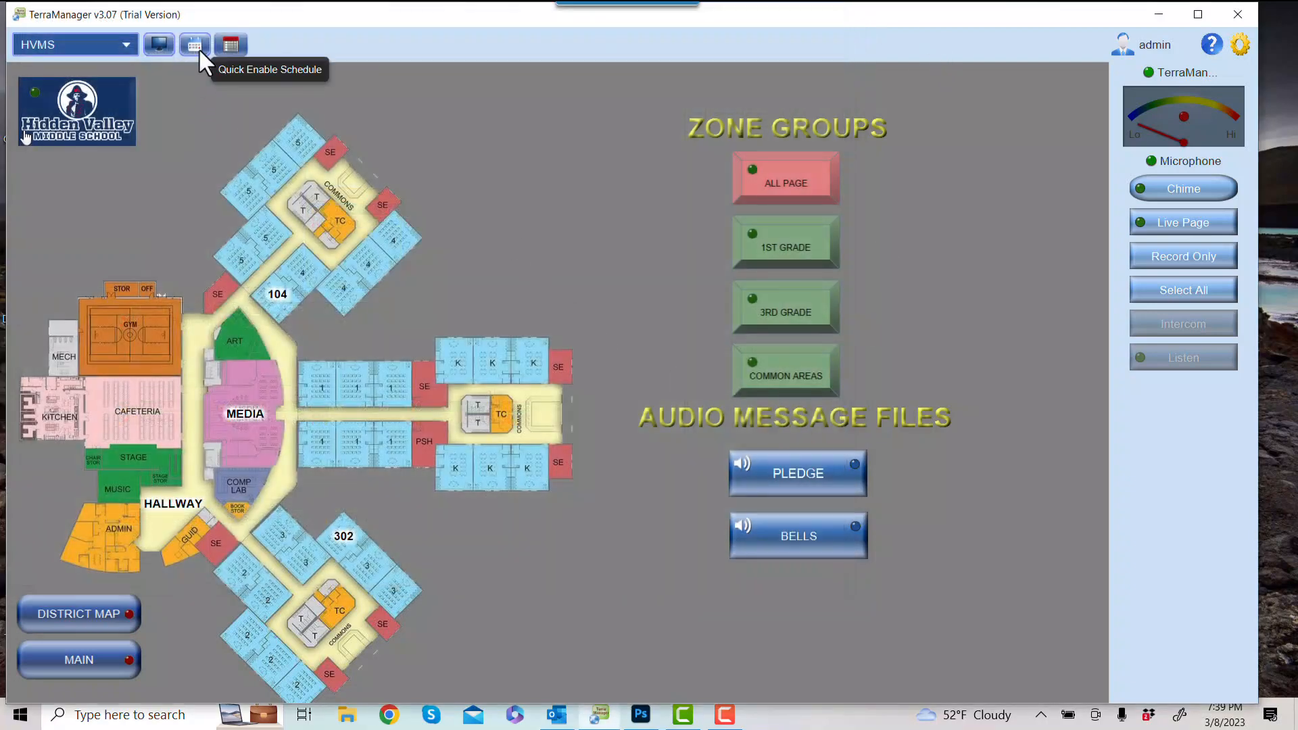
Step: Quick-enable the Short Homeroom Schdl. schedule in place of the Normal Bell Schedule
{"action": "left_click", "coordinate": [195, 46]}
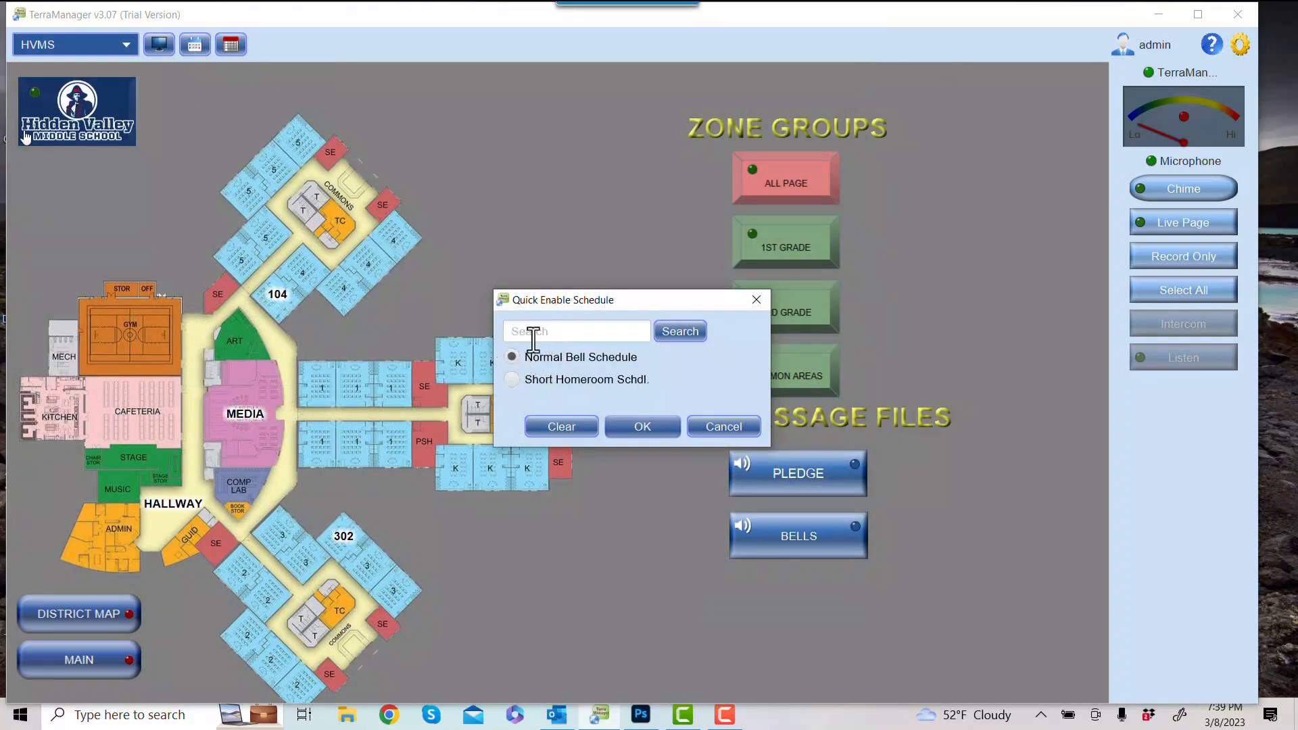
{"action": "left_click", "coordinate": [511, 378]}
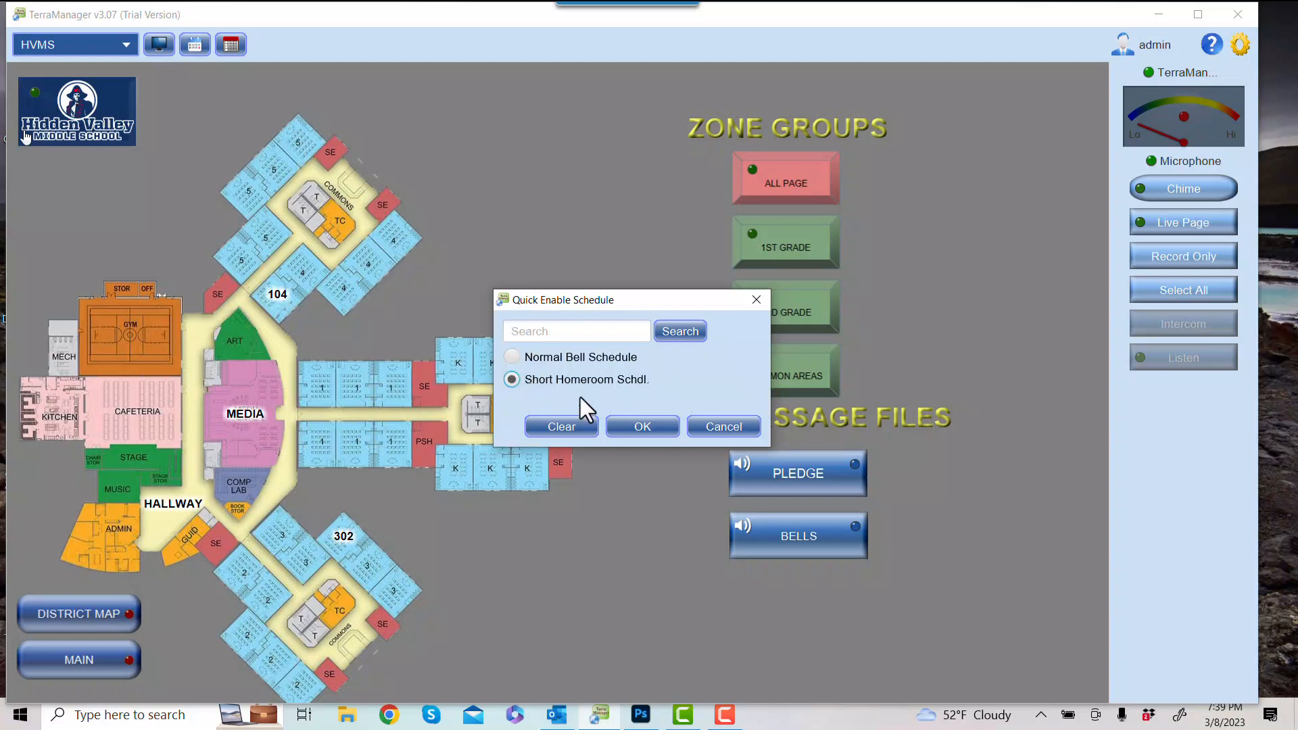
{"action": "left_click", "coordinate": [640, 428]}
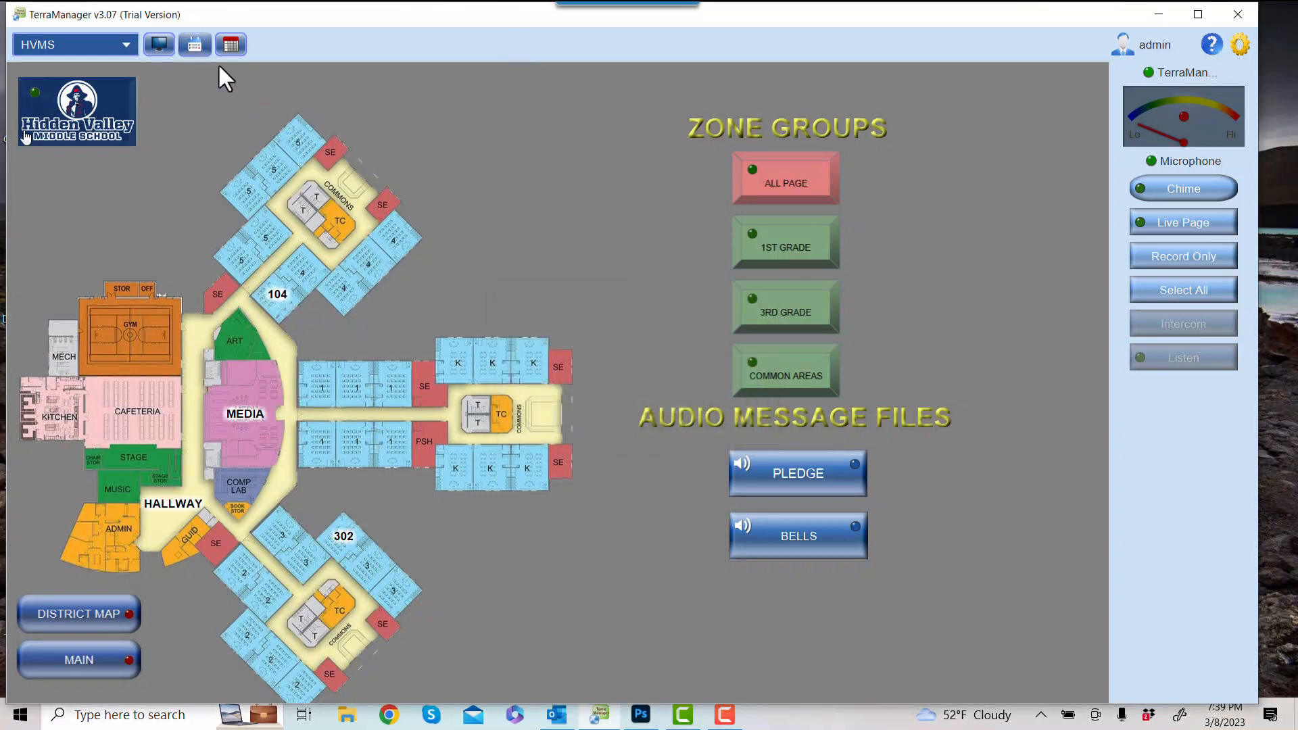
Step: Review the Scheduler's month view and the NORMAL BELLS day schedule with its 07:55 message event and trigger times, and close the Scheduler
{"action": "left_click", "coordinate": [230, 45]}
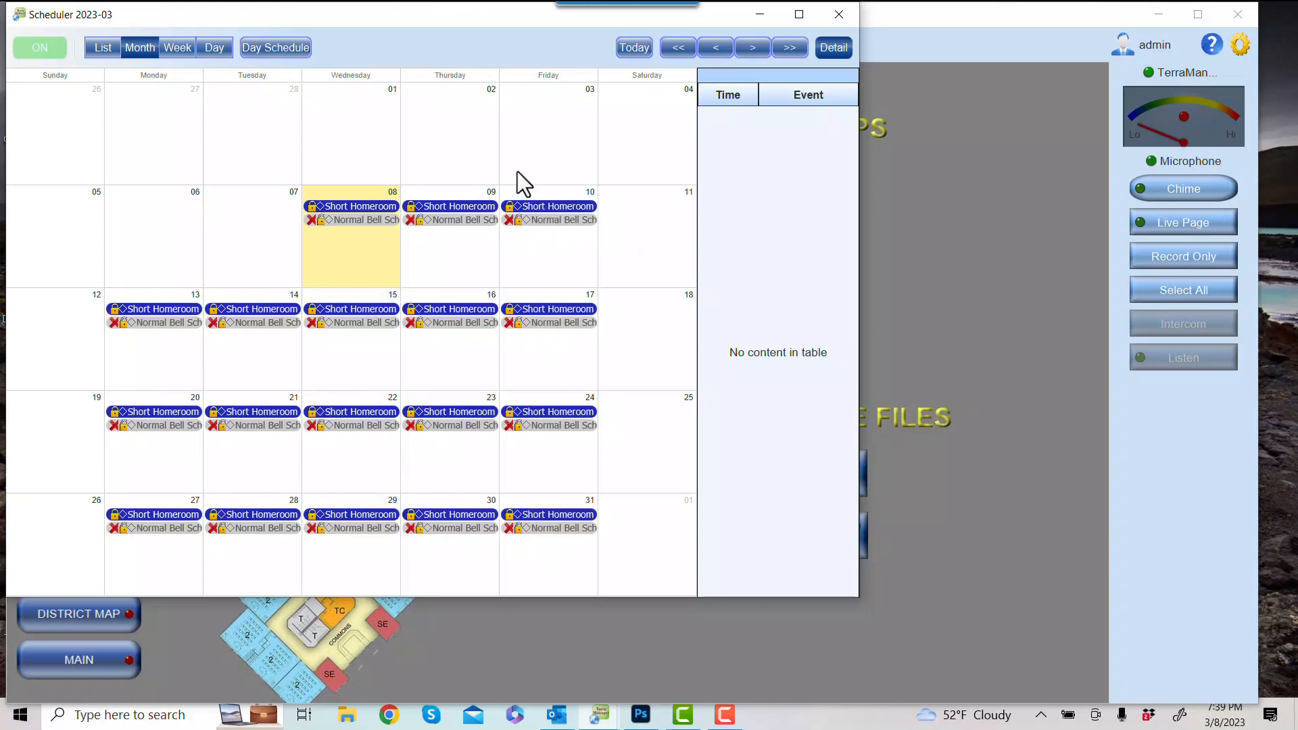
{"action": "left_click", "coordinate": [252, 48]}
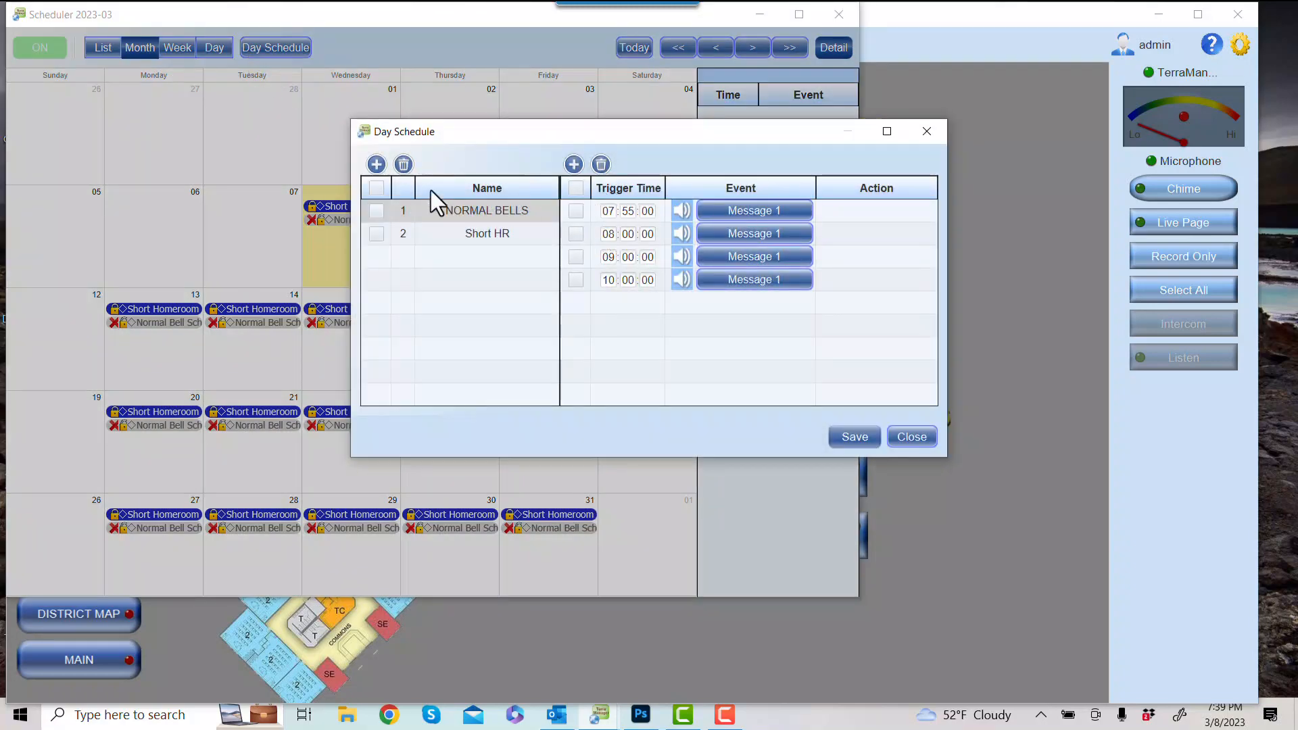
{"action": "left_click", "coordinate": [476, 208]}
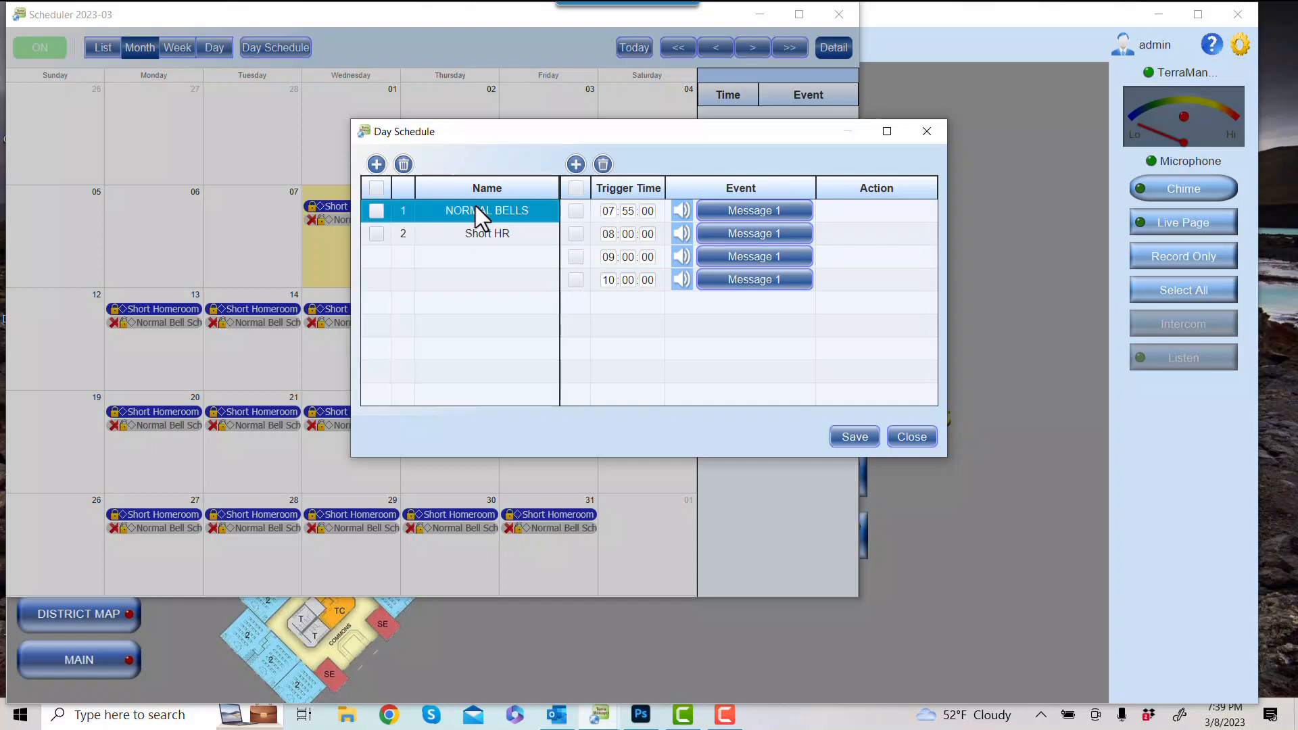
{"action": "left_click", "coordinate": [770, 212]}
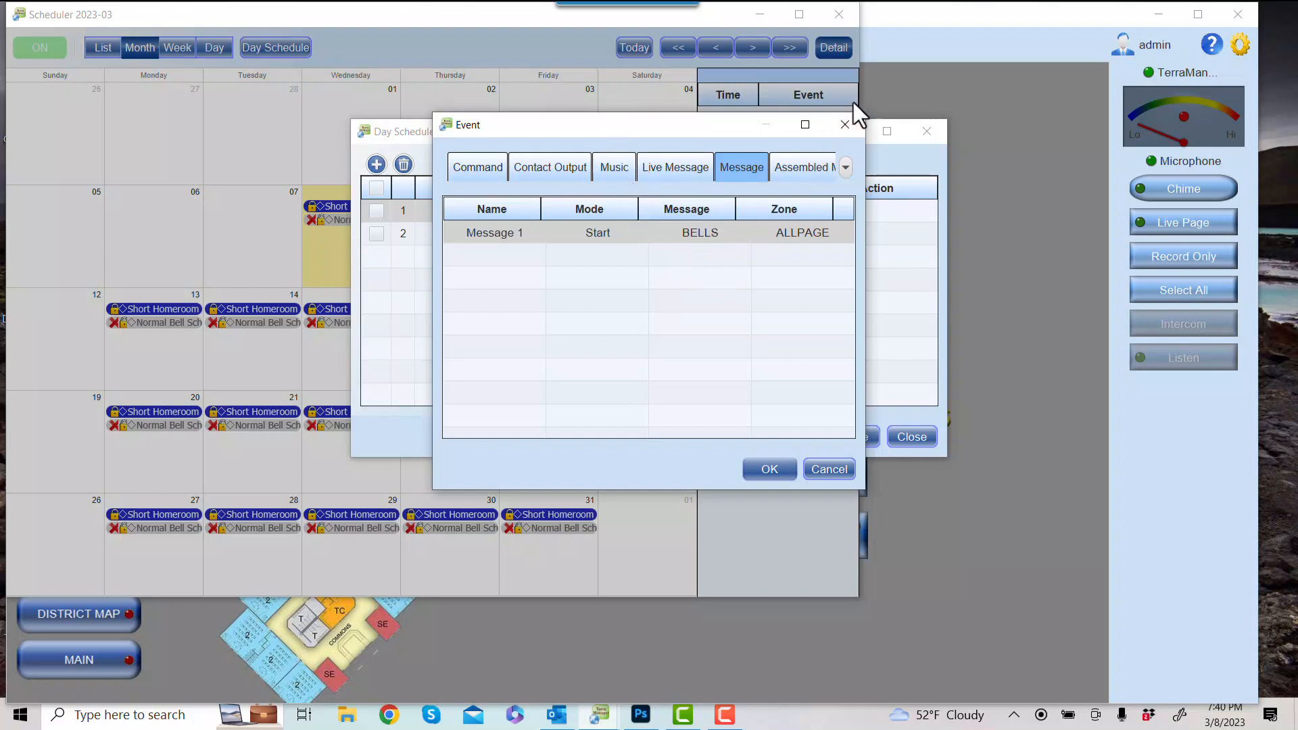
{"action": "left_click", "coordinate": [842, 128]}
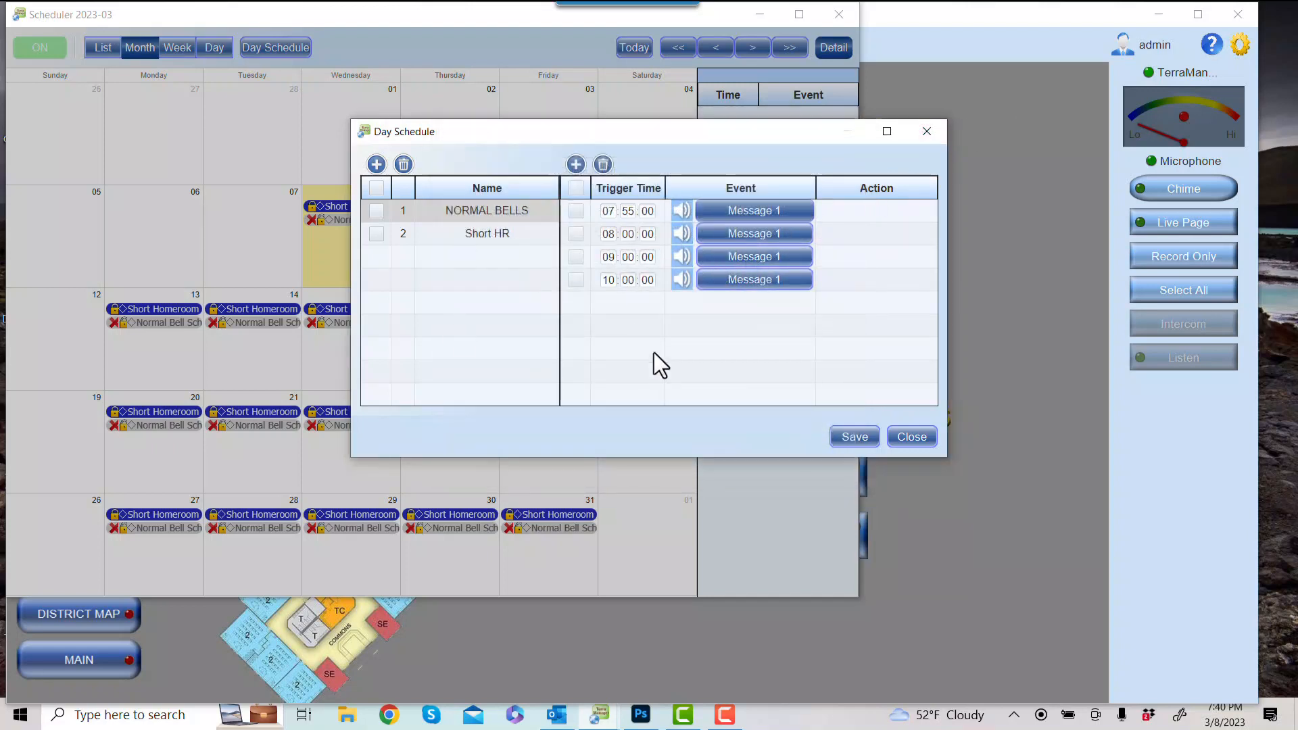
{"action": "left_click", "coordinate": [608, 257]}
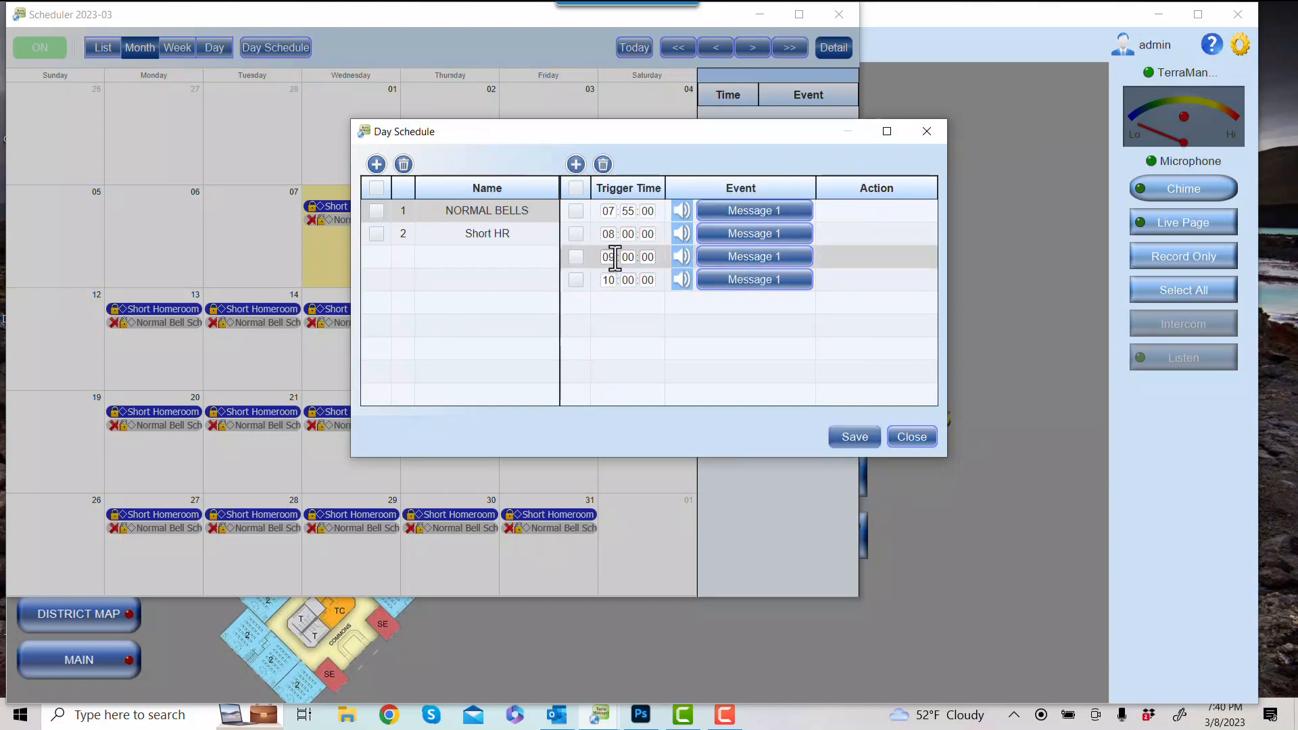
{"action": "left_click", "coordinate": [928, 132]}
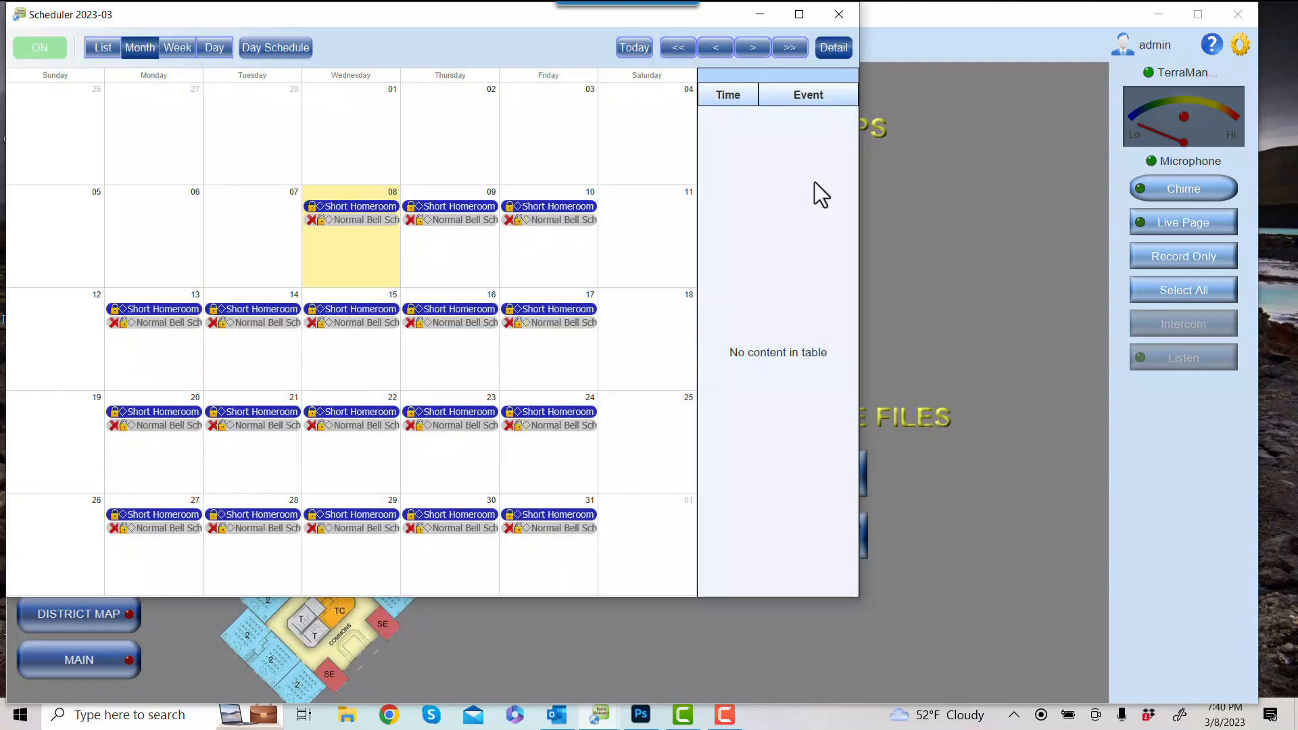
{"action": "left_click", "coordinate": [838, 16]}
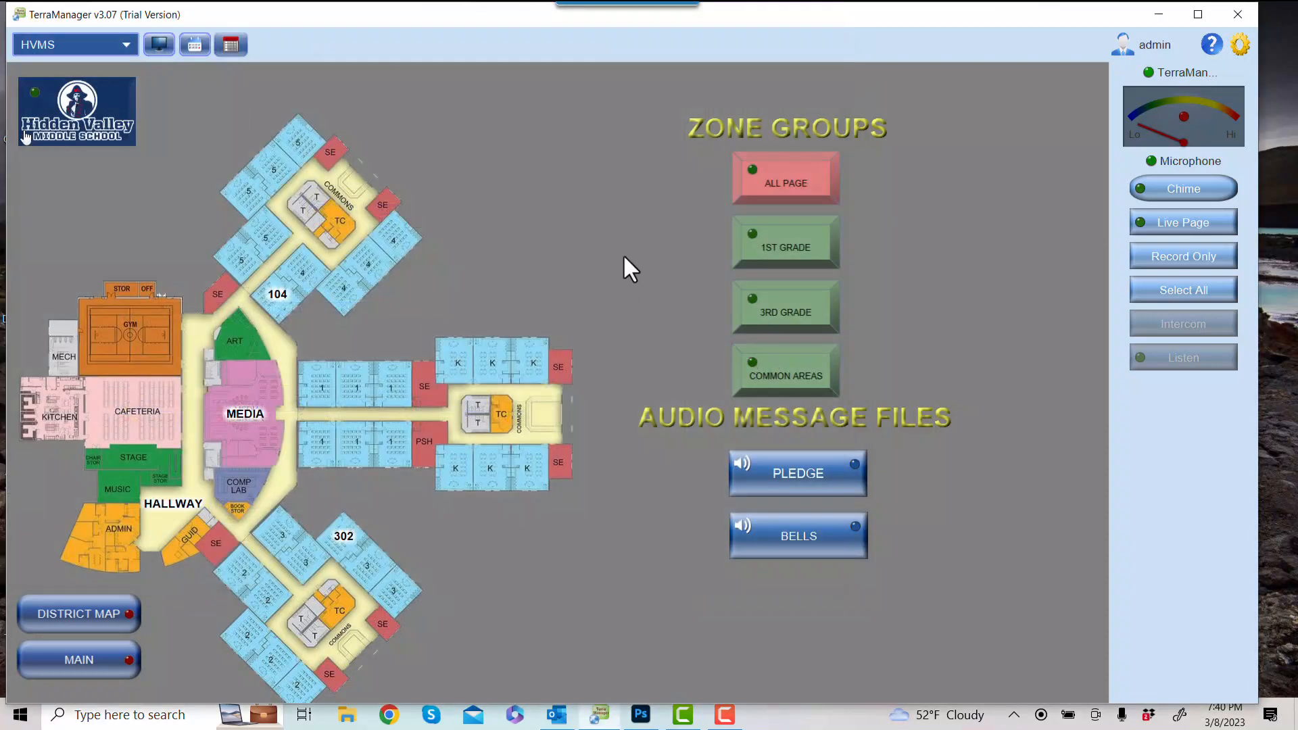
Step: Open the device monitor, view the it5 device's web login page through its IP address, and close that page
{"action": "left_click", "coordinate": [161, 47]}
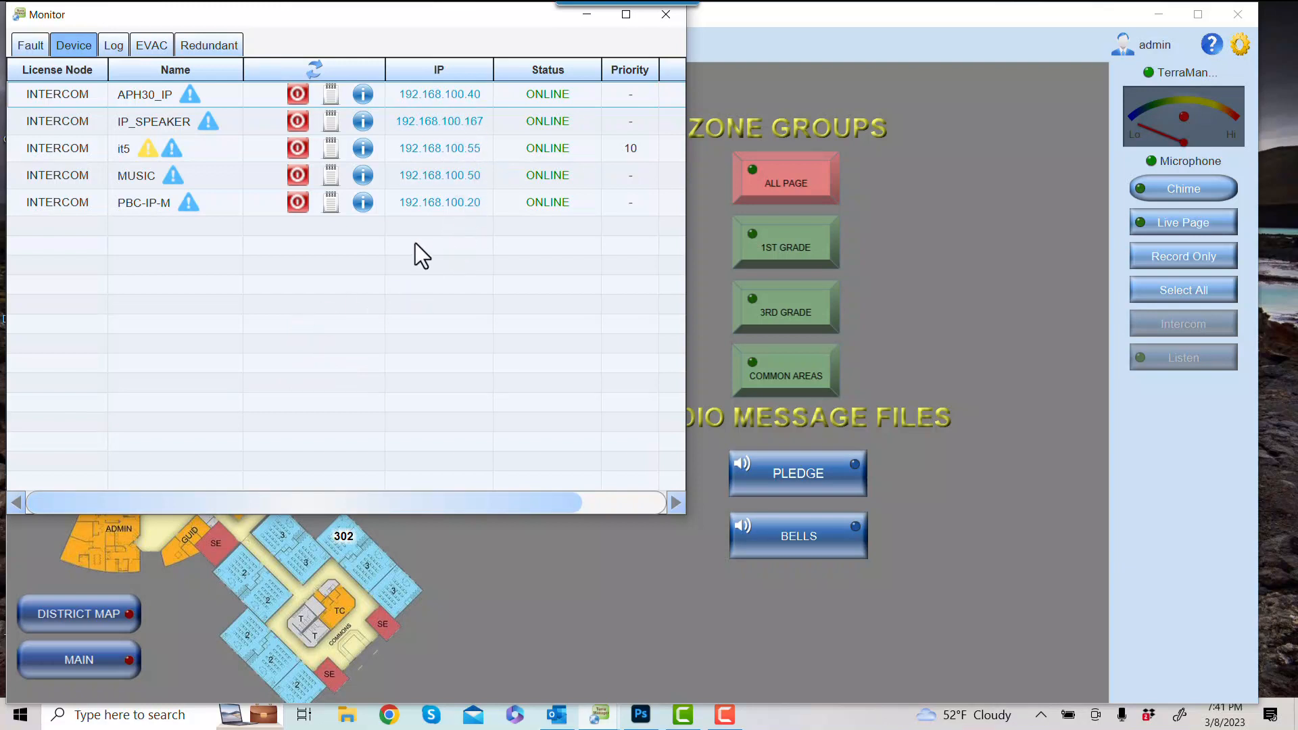
{"action": "left_click", "coordinate": [447, 149]}
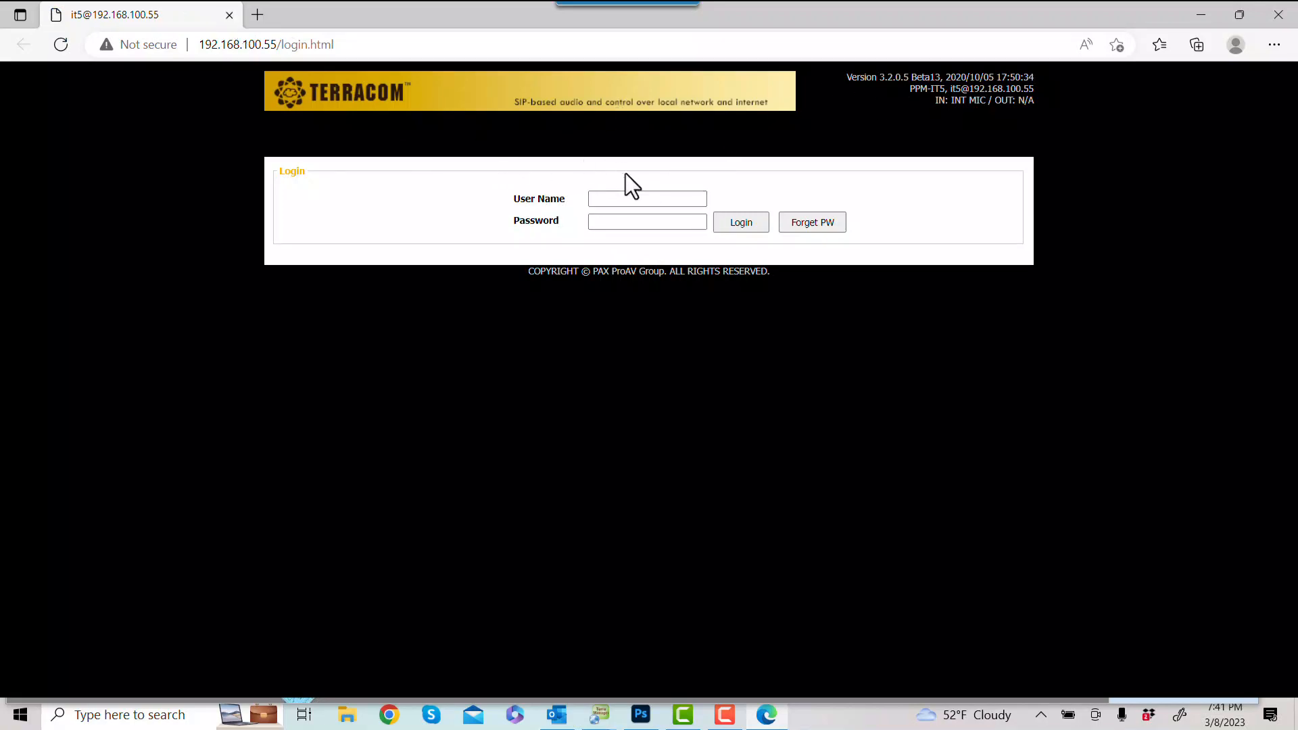
{"action": "left_click", "coordinate": [229, 15]}
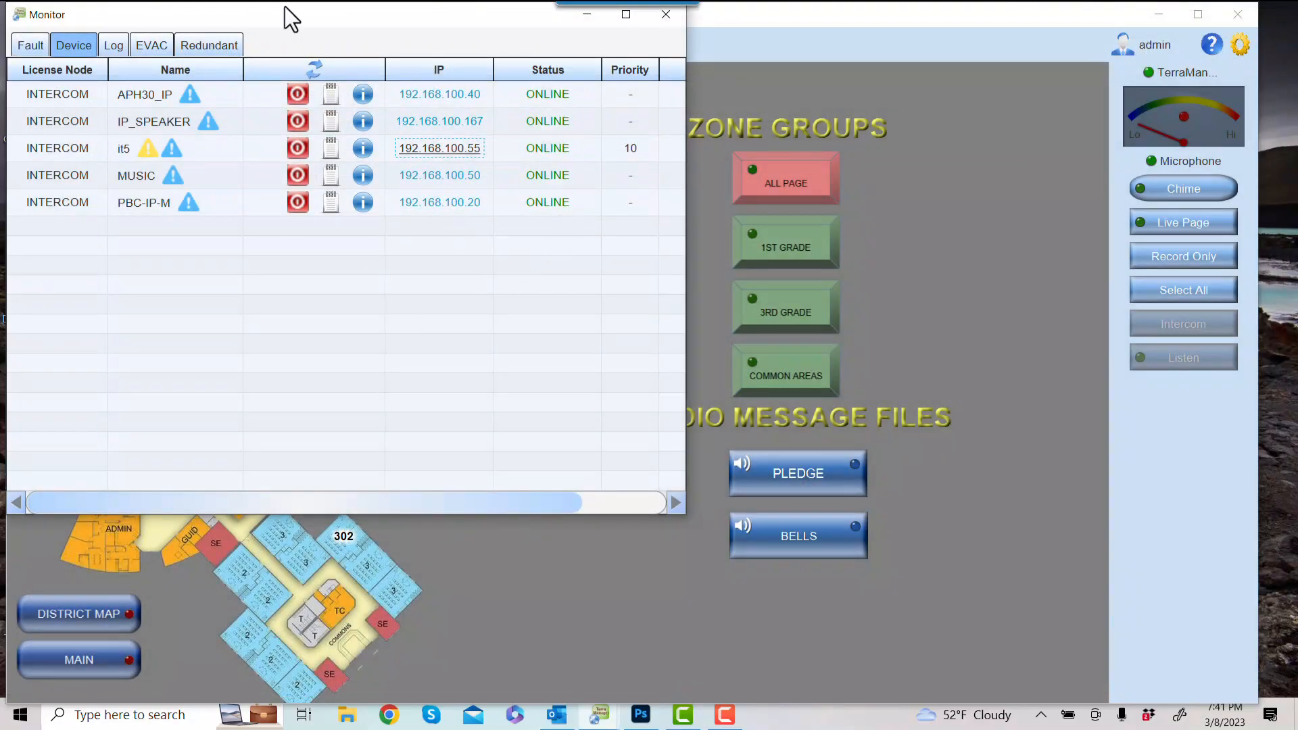
Step: Review the system event log down to its oldest entries, return to the device list, and close the monitor
{"action": "left_click", "coordinate": [119, 50]}
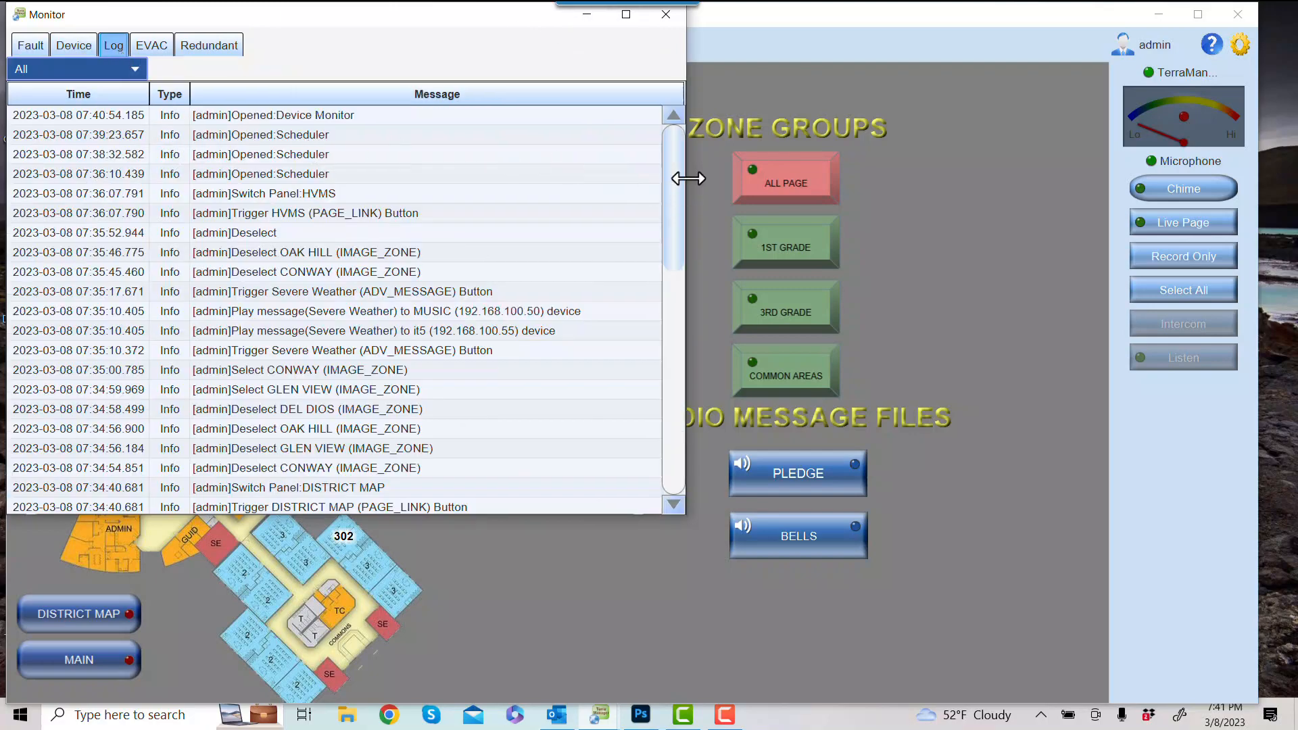
{"action": "left_click_drag", "start_coordinate": [676, 169], "coordinate": [639, 100]}
{"action": "left_click_drag", "start_coordinate": [668, 182], "coordinate": [697, 414]}
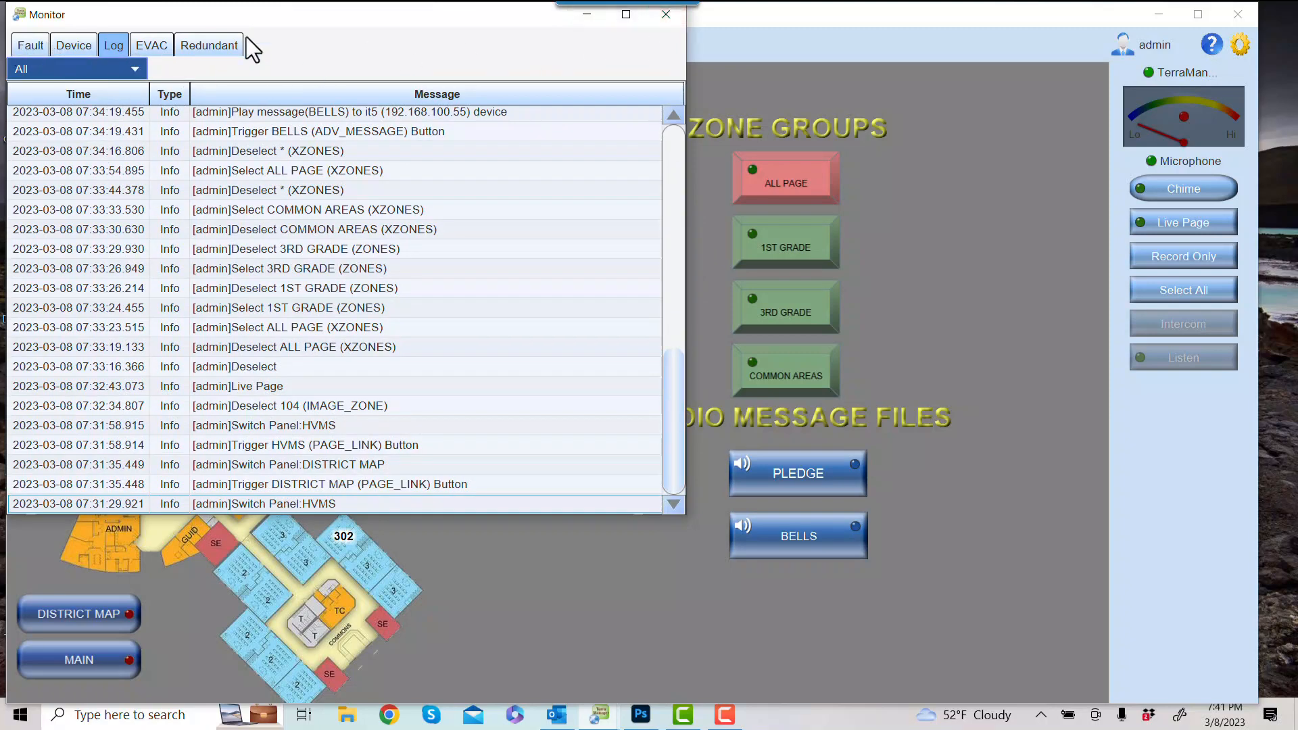
{"action": "left_click", "coordinate": [75, 47]}
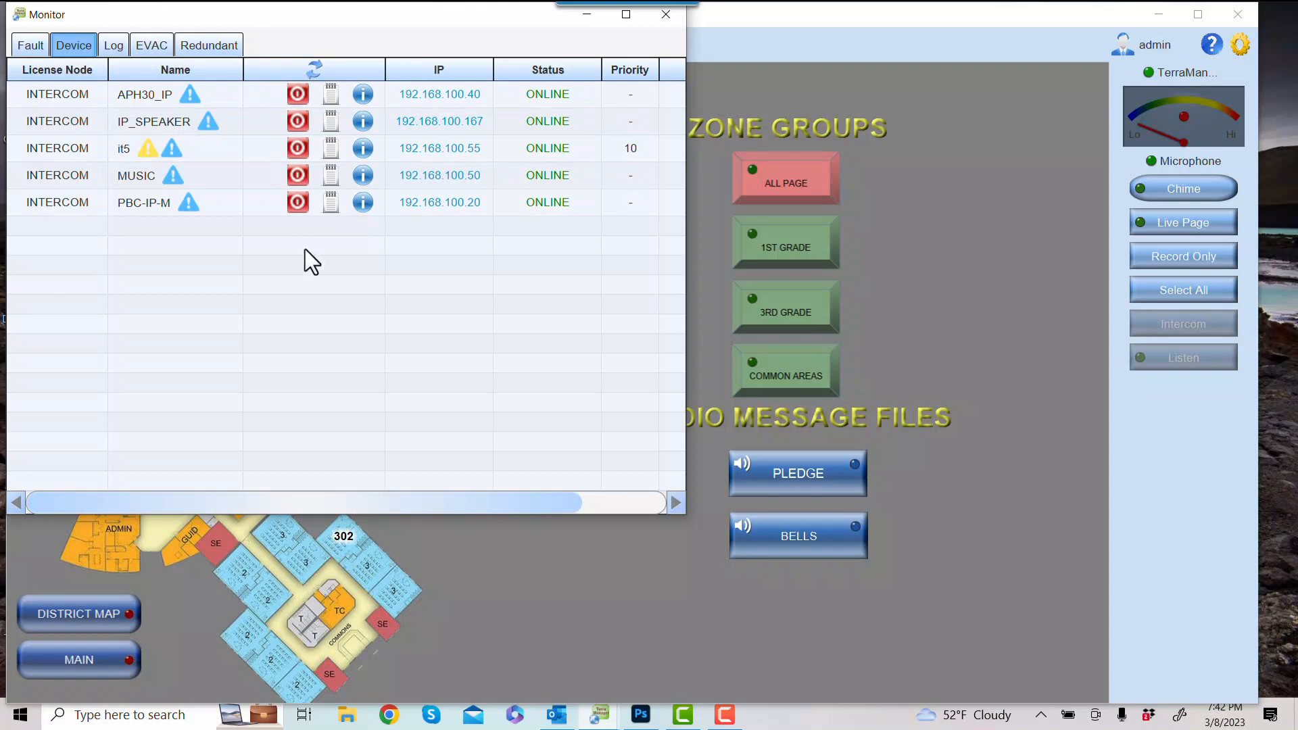
{"action": "left_click", "coordinate": [666, 14]}
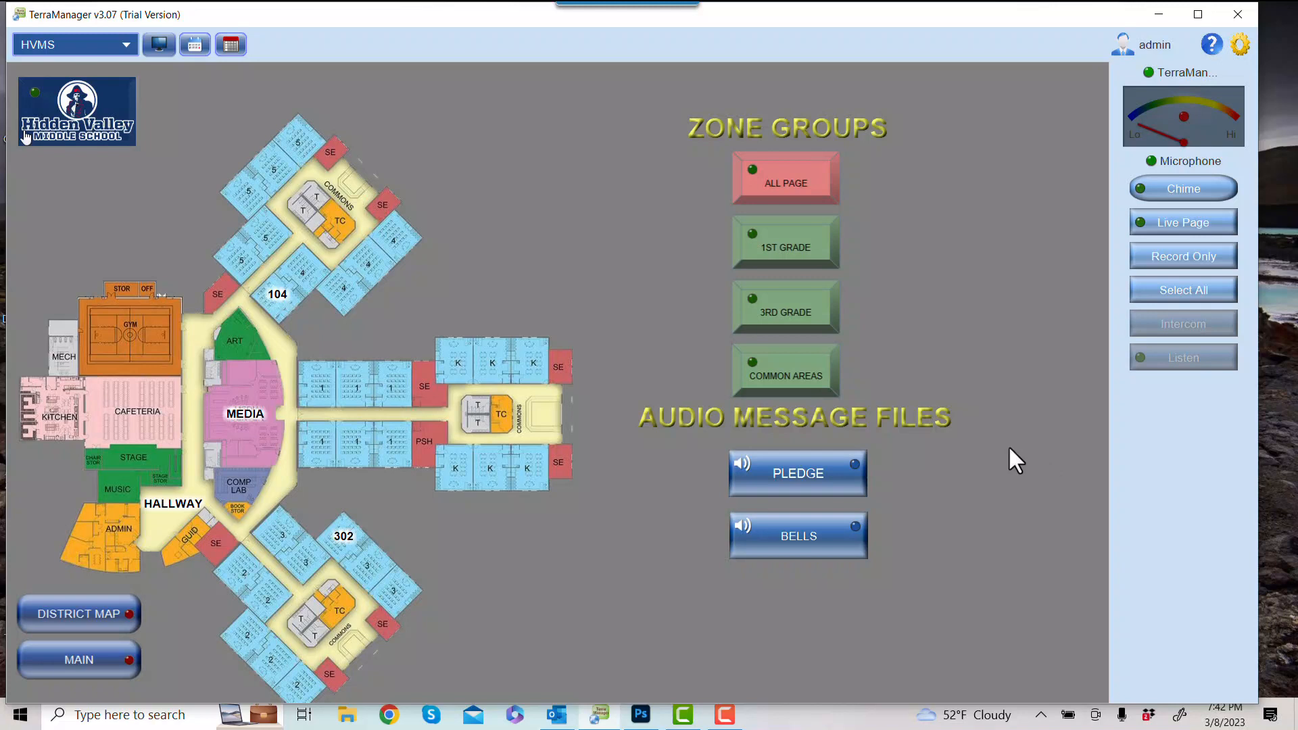
Step: Switch from HVMS to the DISTRICT MAP panel through the panel selector
{"action": "left_click", "coordinate": [126, 45]}
{"action": "left_click", "coordinate": [64, 65]}
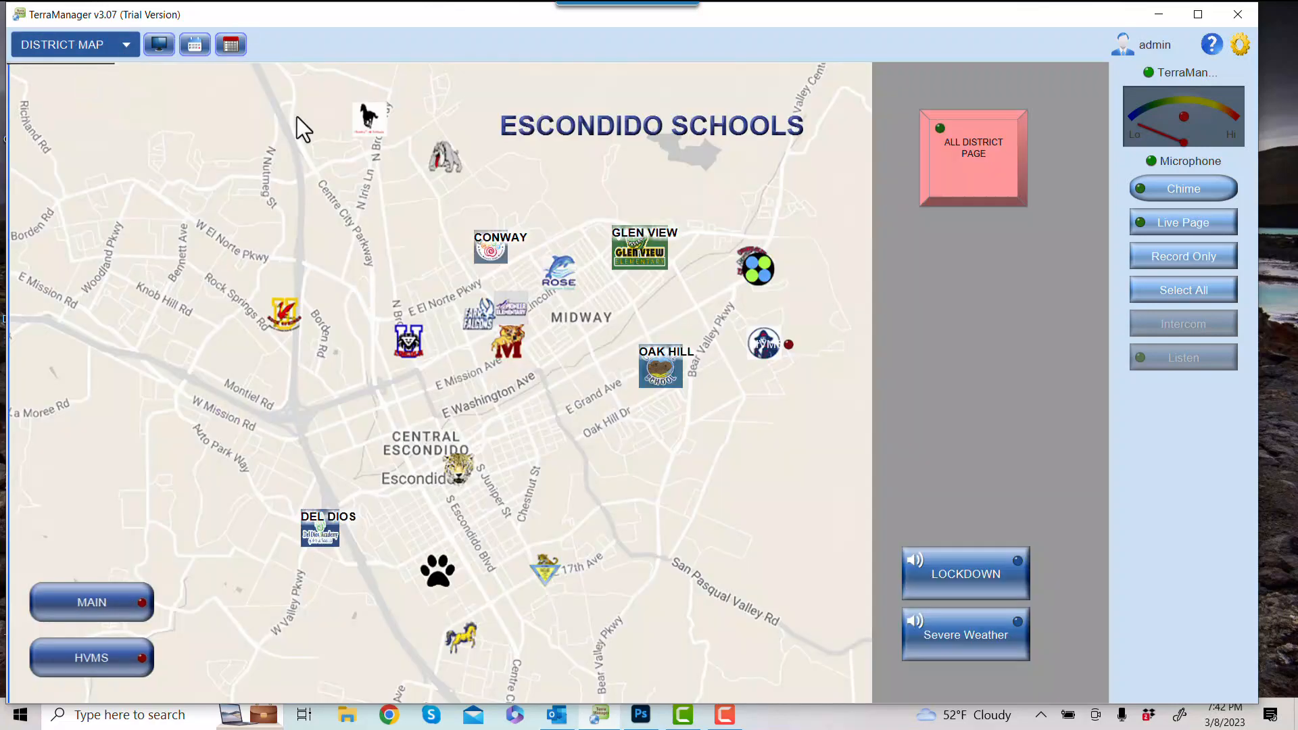